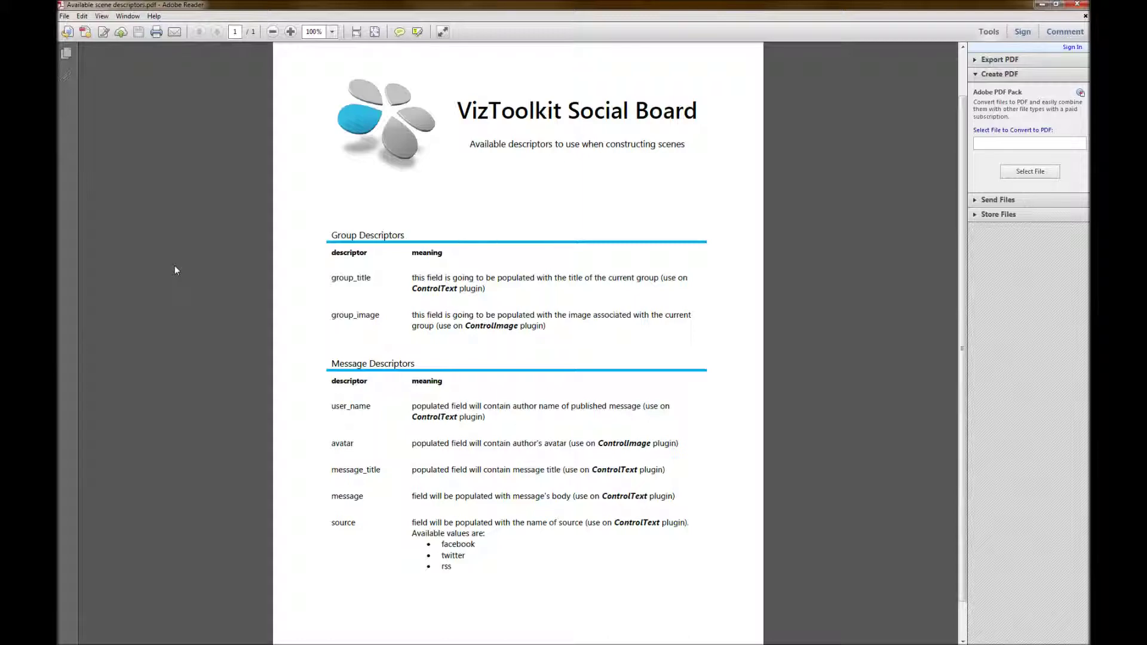
# - Review the message descriptors in the PDF, including user_name, message and the available source values facebook, twitter and rss
pyautogui.moveTo(330, 406); pyautogui.dragTo(371, 408)
pyautogui.doubleClick(418, 418)
pyautogui.click(465, 405)
pyautogui.doubleClick(457, 545)
pyautogui.doubleClick(453, 556)
pyautogui.doubleClick(447, 567)
pyautogui.doubleClick(452, 545)
pyautogui.doubleClick(452, 556)
pyautogui.doubleClick(447, 566)
pyautogui.doubleClick(458, 545)
pyautogui.doubleClick(449, 524)
# - Review the group_title and group_image descriptors in the PDF's group descriptors table
pyautogui.moveTo(331, 278); pyautogui.dragTo(354, 286)
pyautogui.doubleClick(362, 276)
pyautogui.doubleClick(344, 278)
pyautogui.doubleClick(344, 315)
pyautogui.click(510, 352)
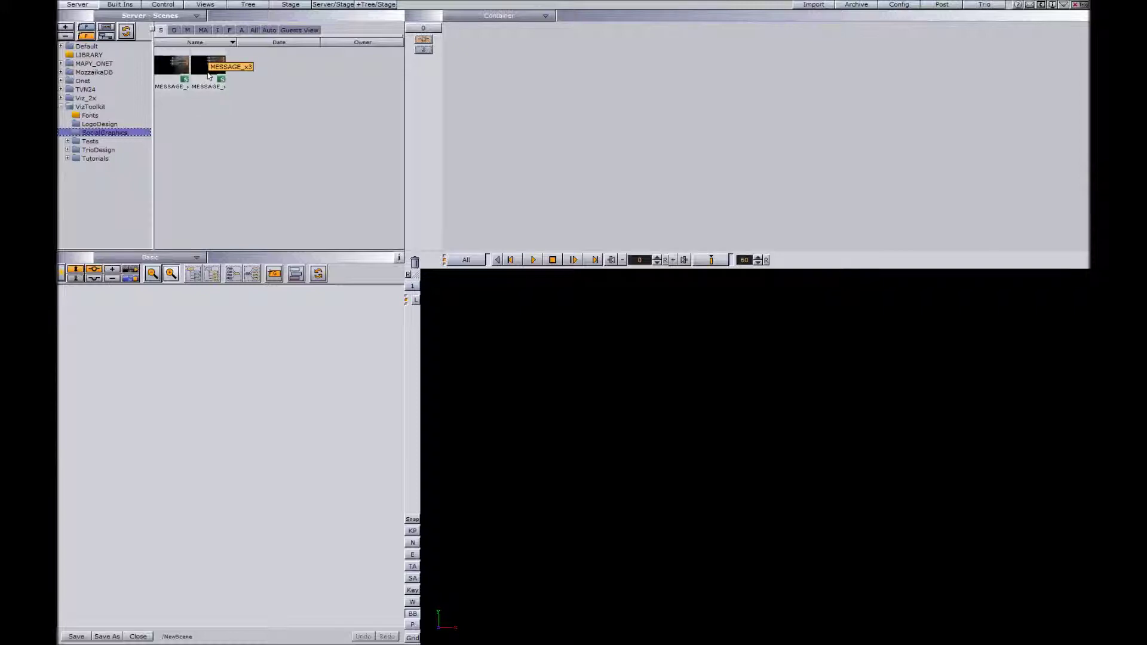
# - In Viz Artist, open the MESSAGE_v2_WITH_HEADER scene and inspect the control plugins on HEADER_IMAGE and HEADER_TITLE
pyautogui.doubleClick(170, 75)
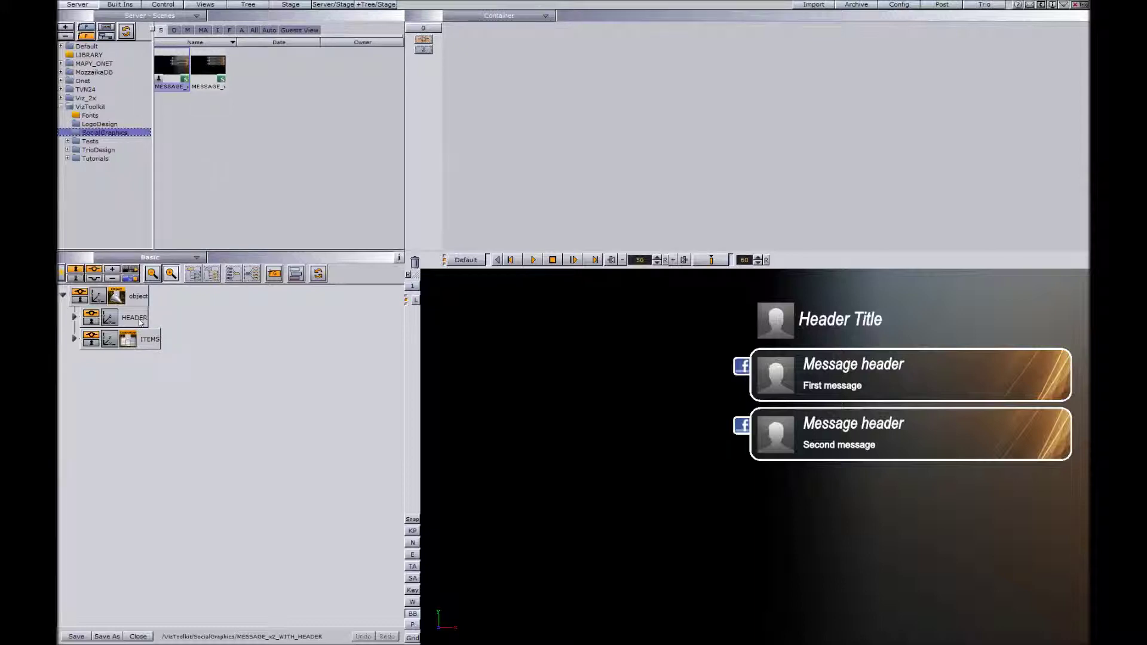
pyautogui.click(75, 318)
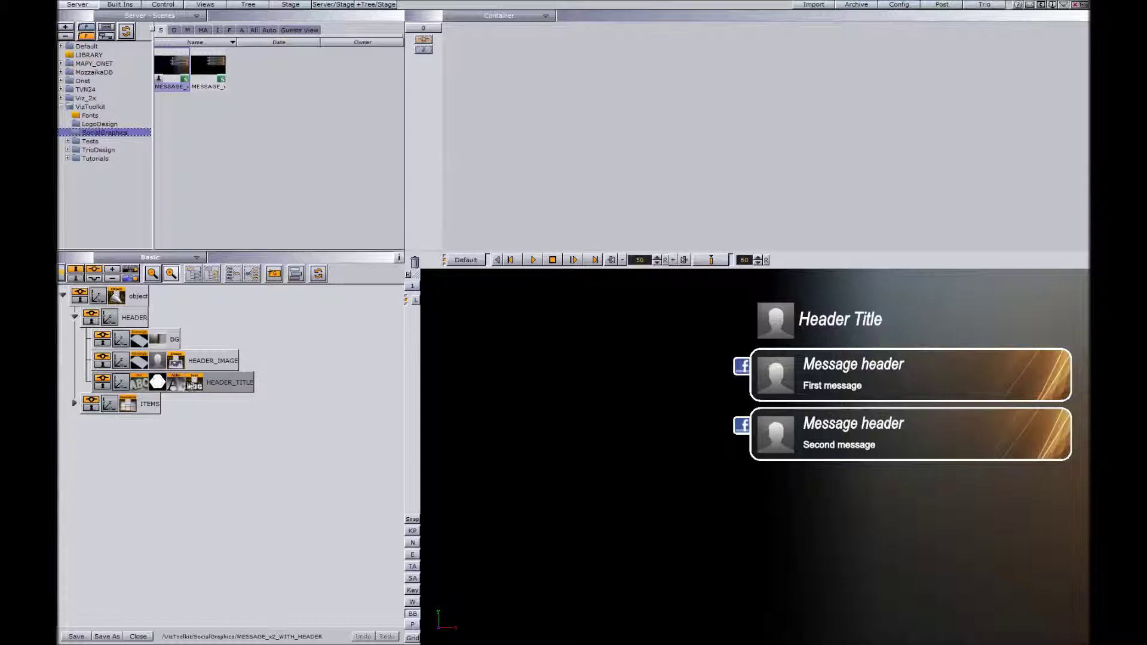
pyautogui.click(179, 361)
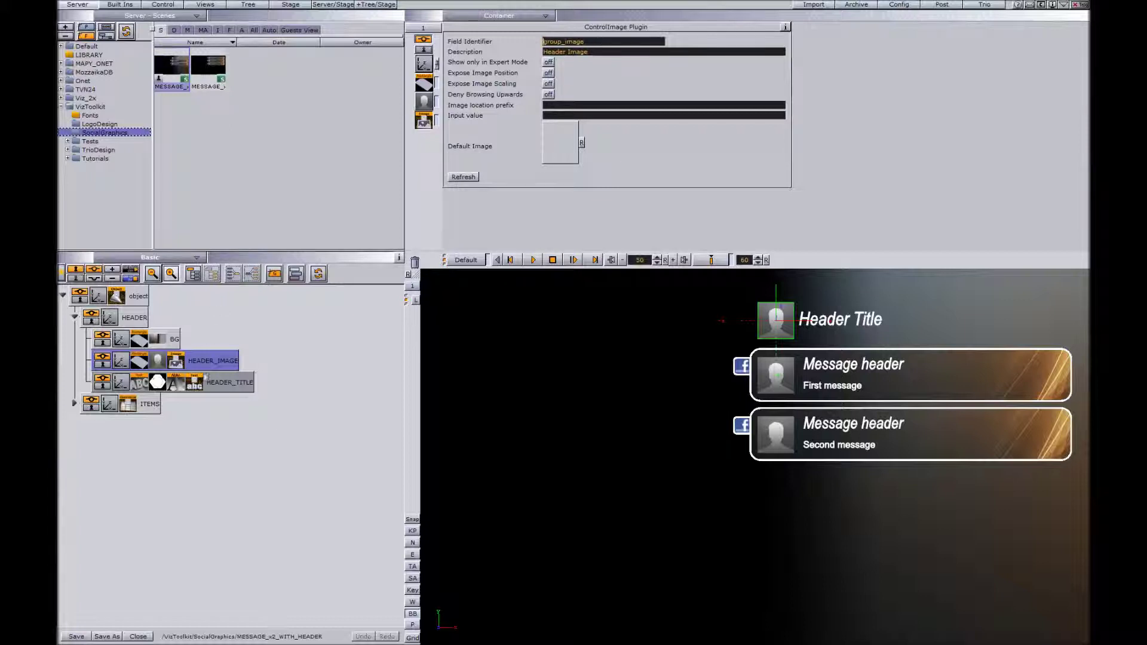
pyautogui.click(195, 384)
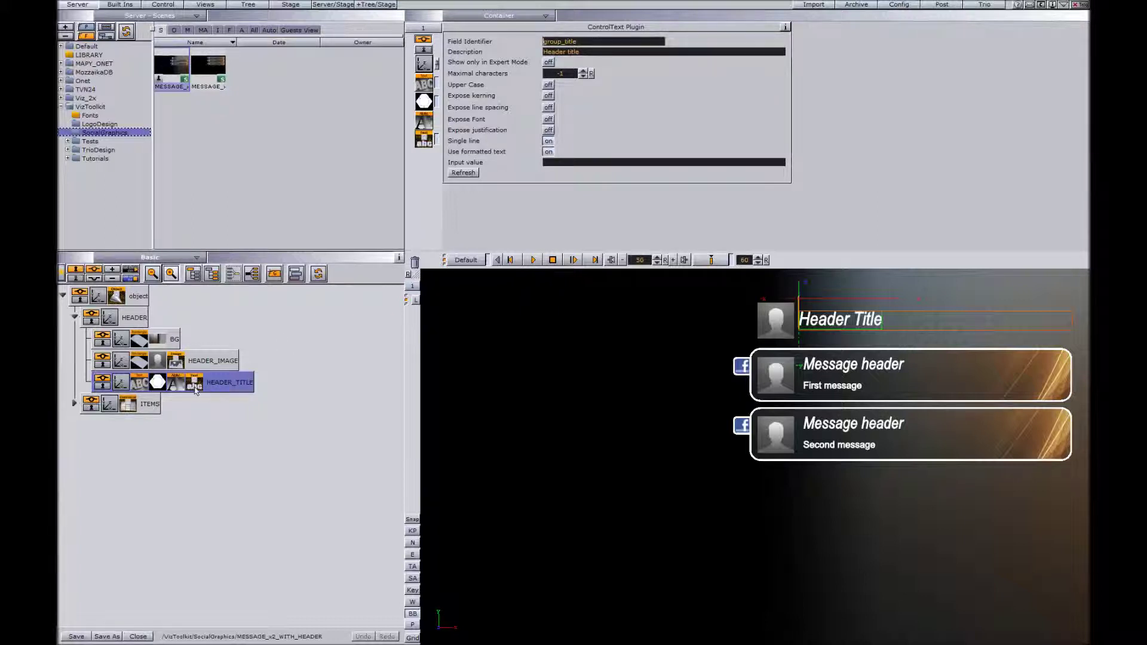
pyautogui.click(177, 364)
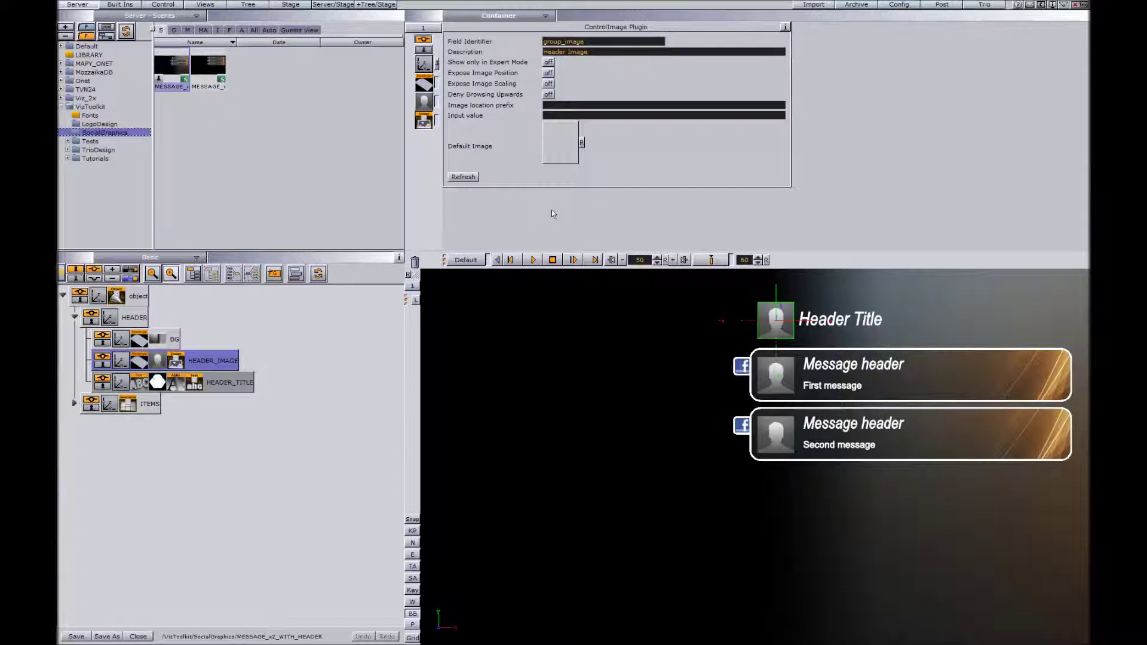
# - Try 1 exposed row in the ControlList plugin of the ITEMS container, and restore the number to 2
pyautogui.click(73, 404)
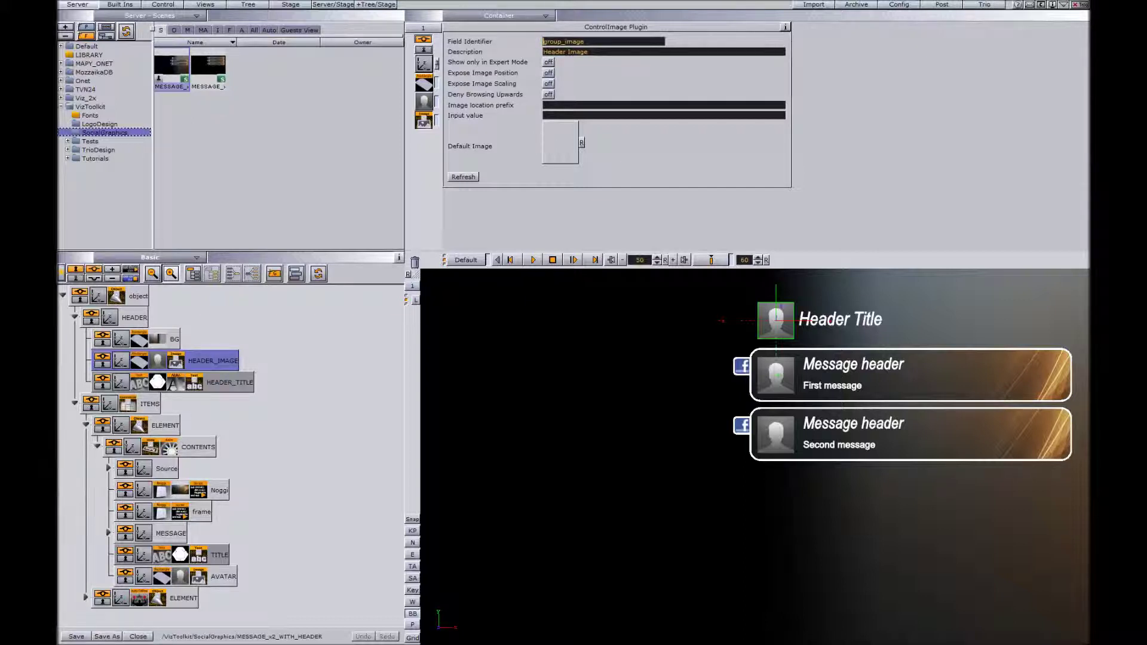
pyautogui.click(129, 406)
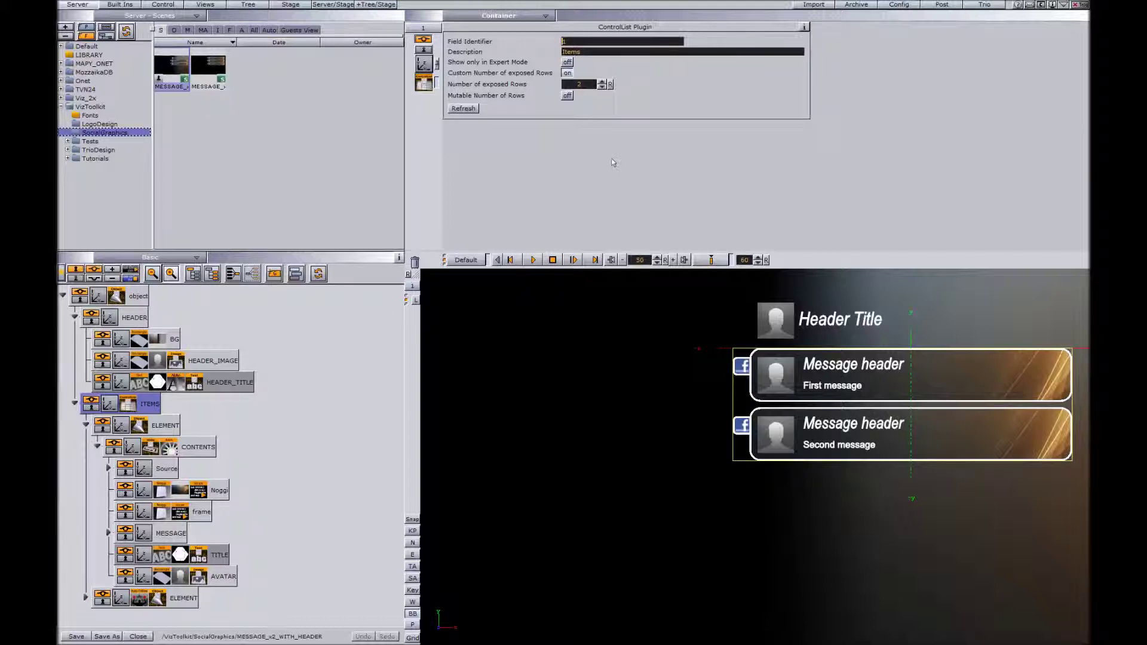
pyautogui.click(602, 87)
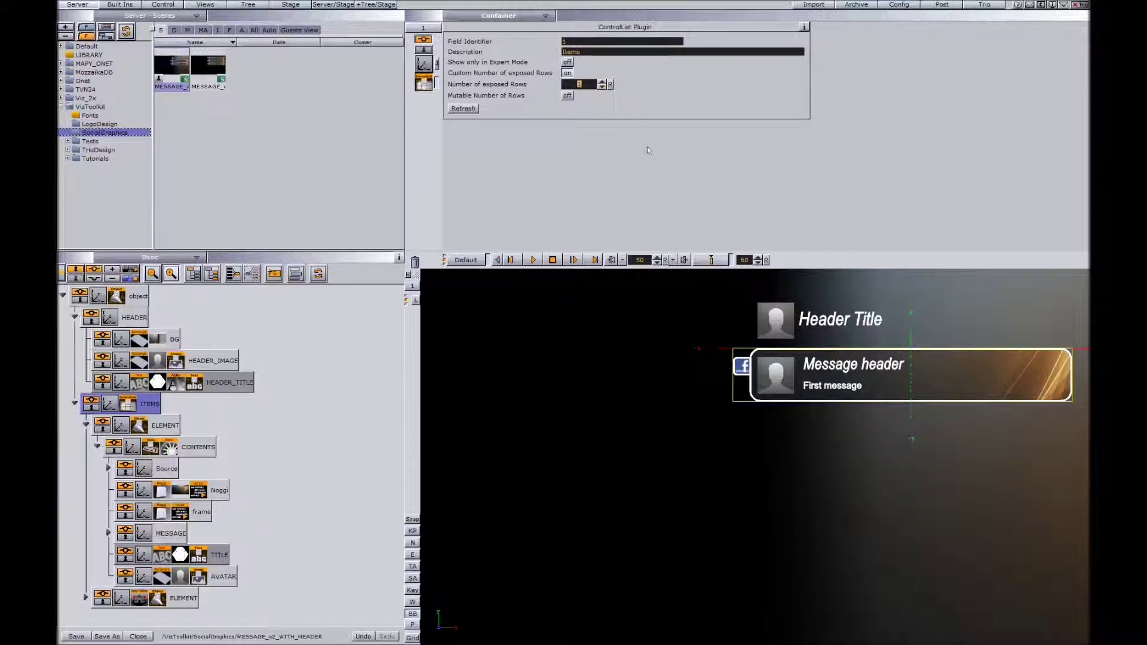
pyautogui.click(602, 82)
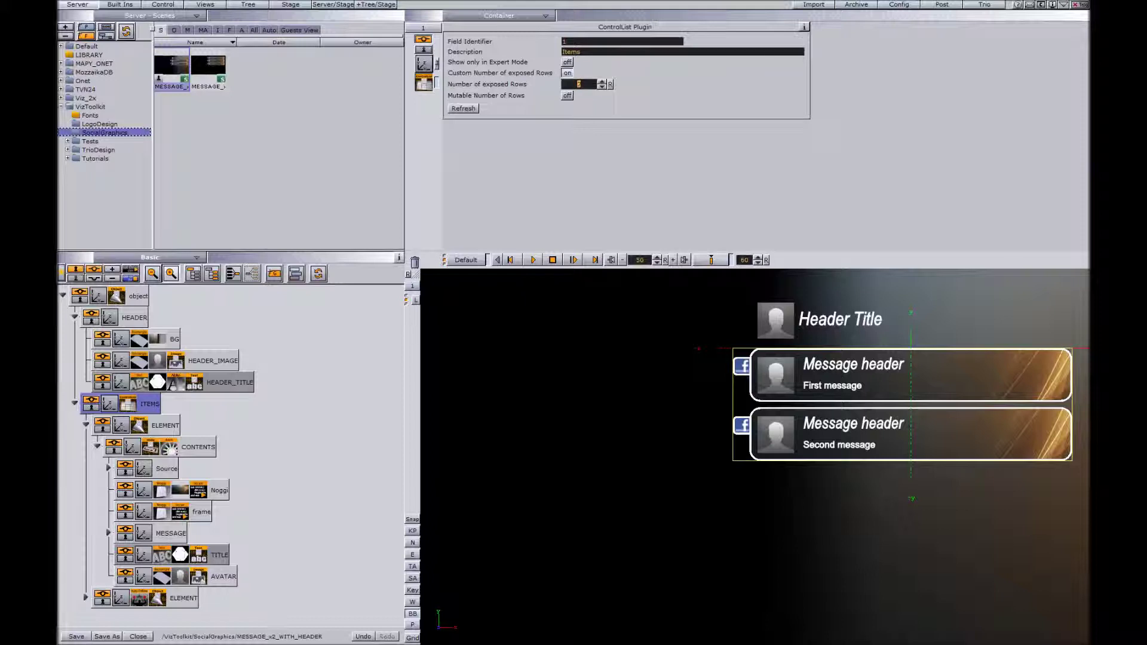
# - Inspect the control plugins on the first element's AVATAR, TITLE and MESSAGE containers and the hide-on-empty plugin on CONTENTS
pyautogui.click(202, 581)
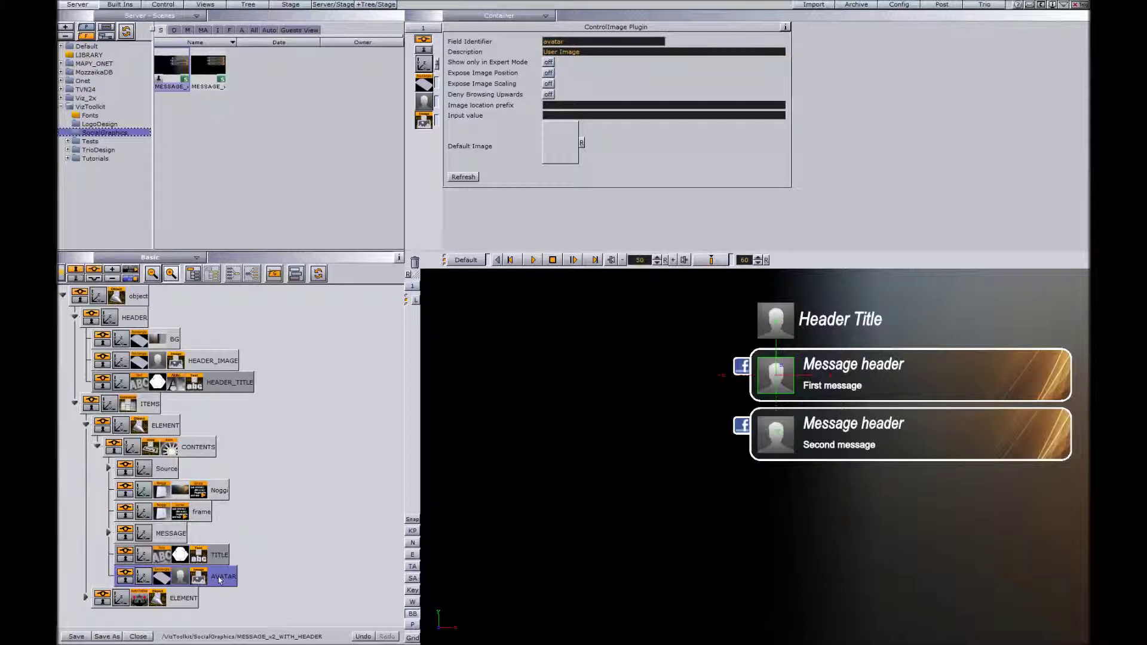
pyautogui.click(203, 559)
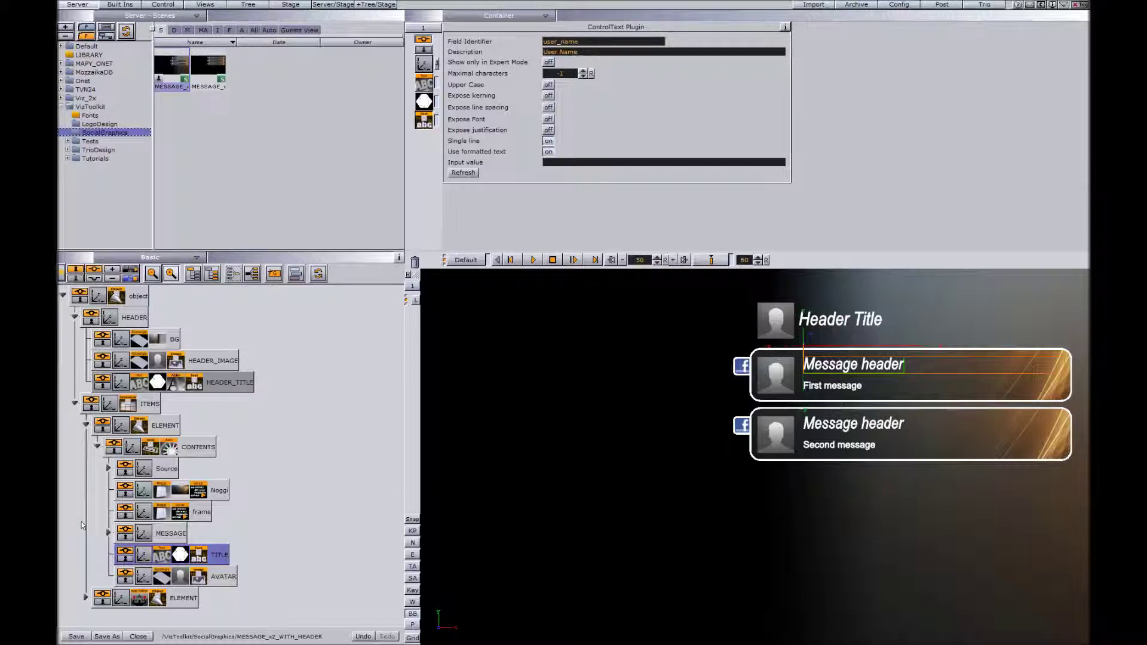
pyautogui.click(108, 533)
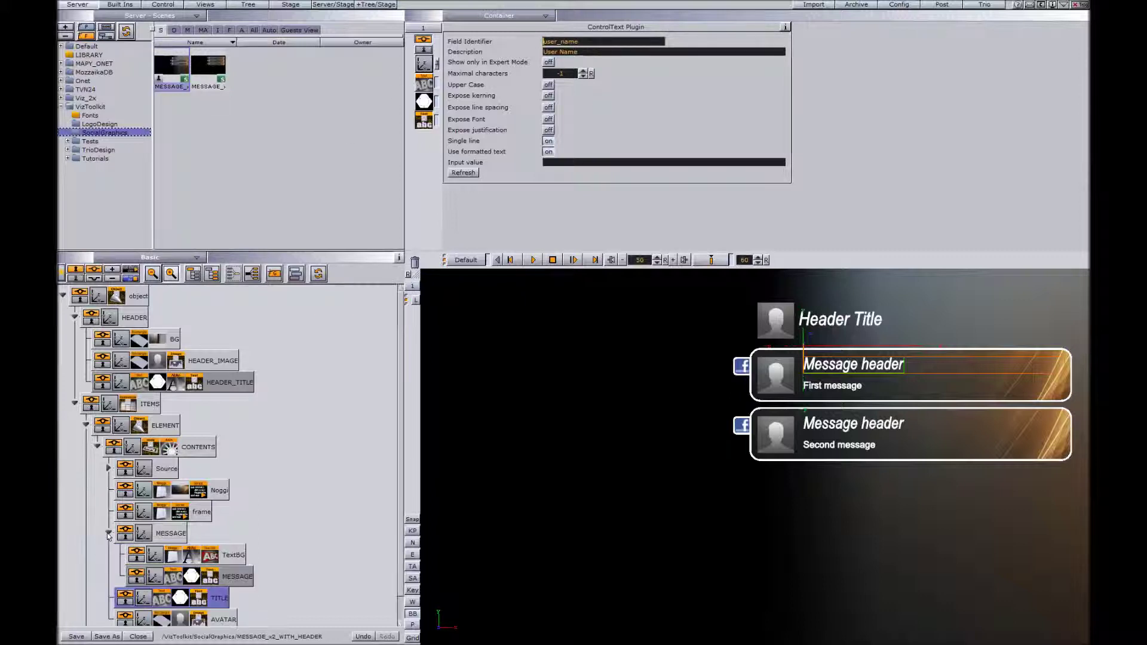
pyautogui.click(219, 583)
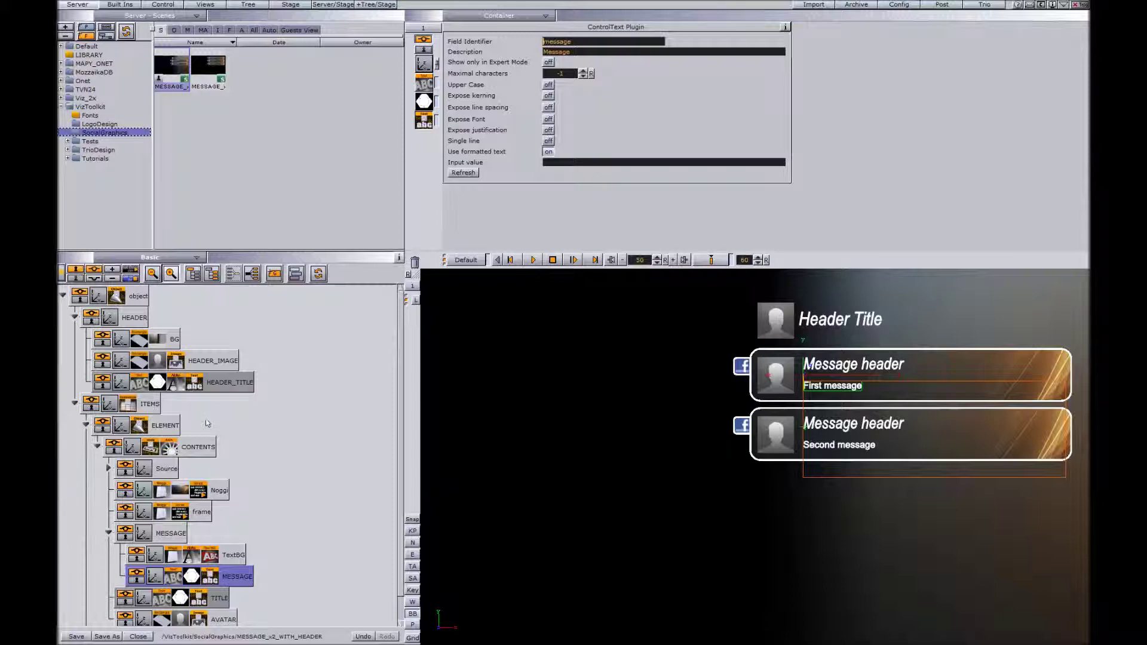
pyautogui.click(152, 450)
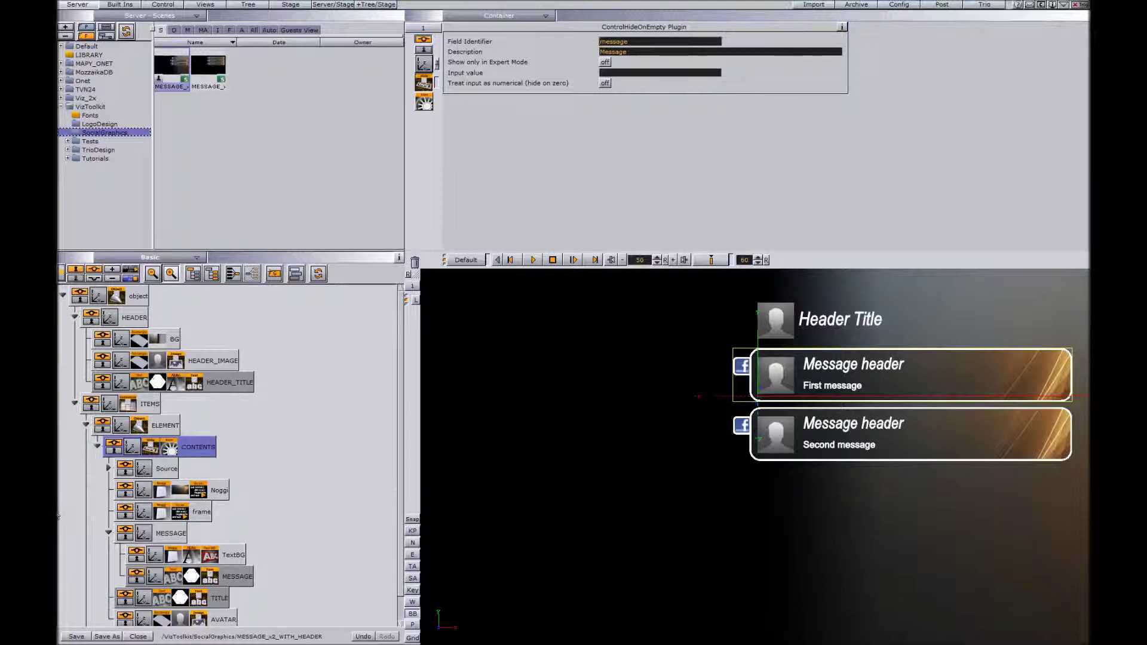
# - Inspect the SOURCE container's ControlText plugin and script settings, and expand the SourceImages container
pyautogui.click(108, 469)
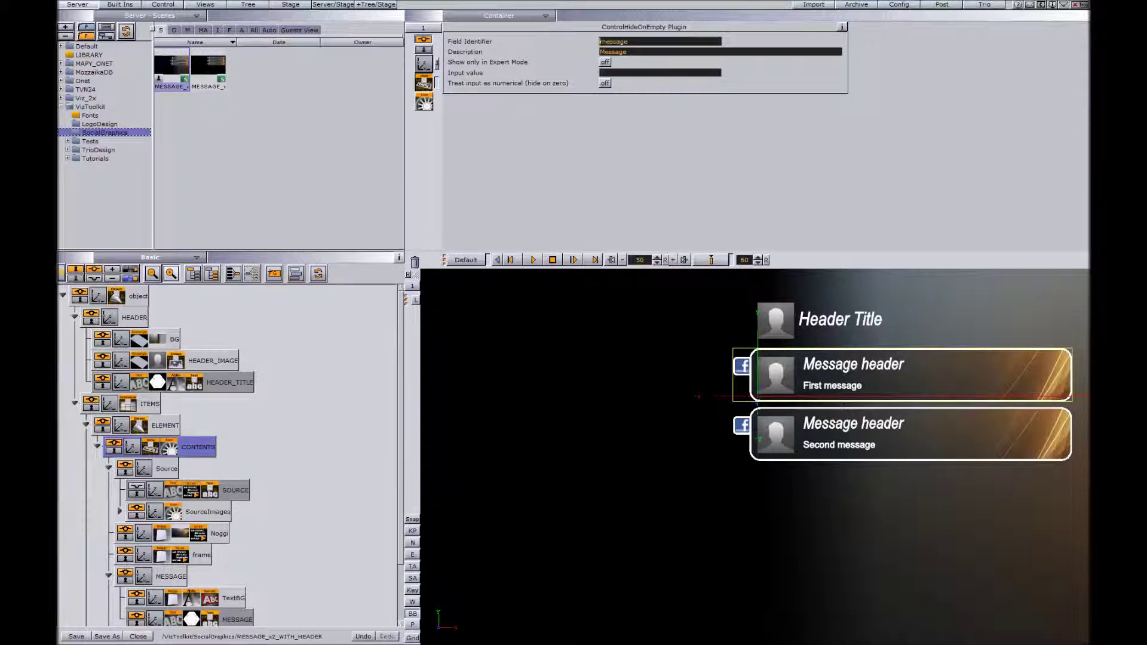
pyautogui.click(212, 491)
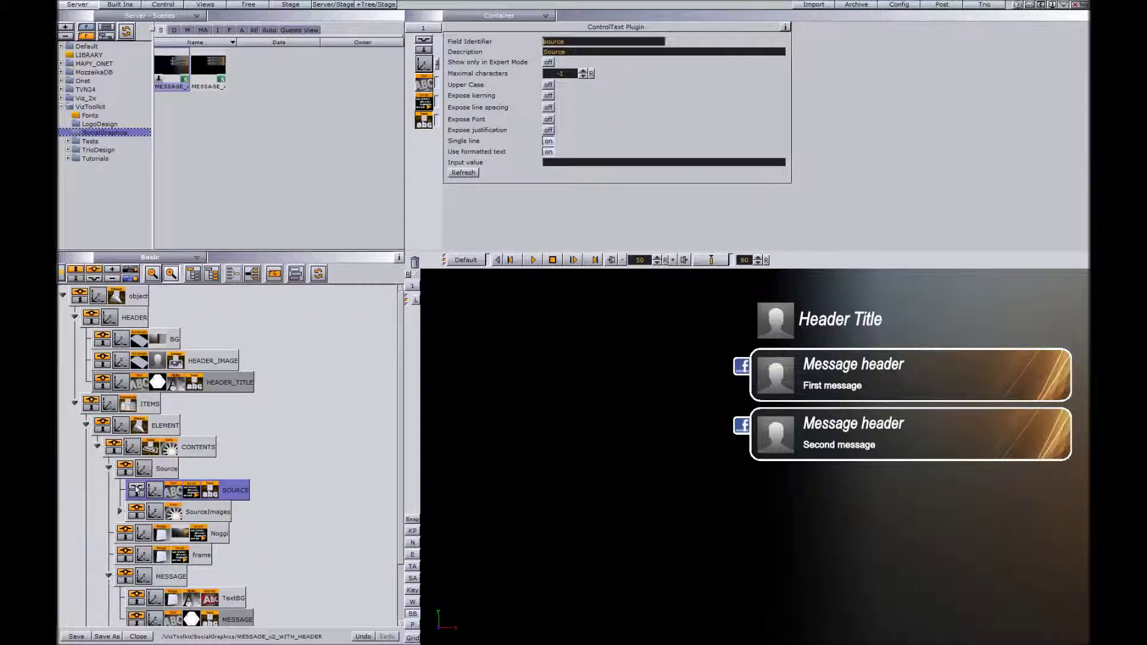
pyautogui.click(193, 491)
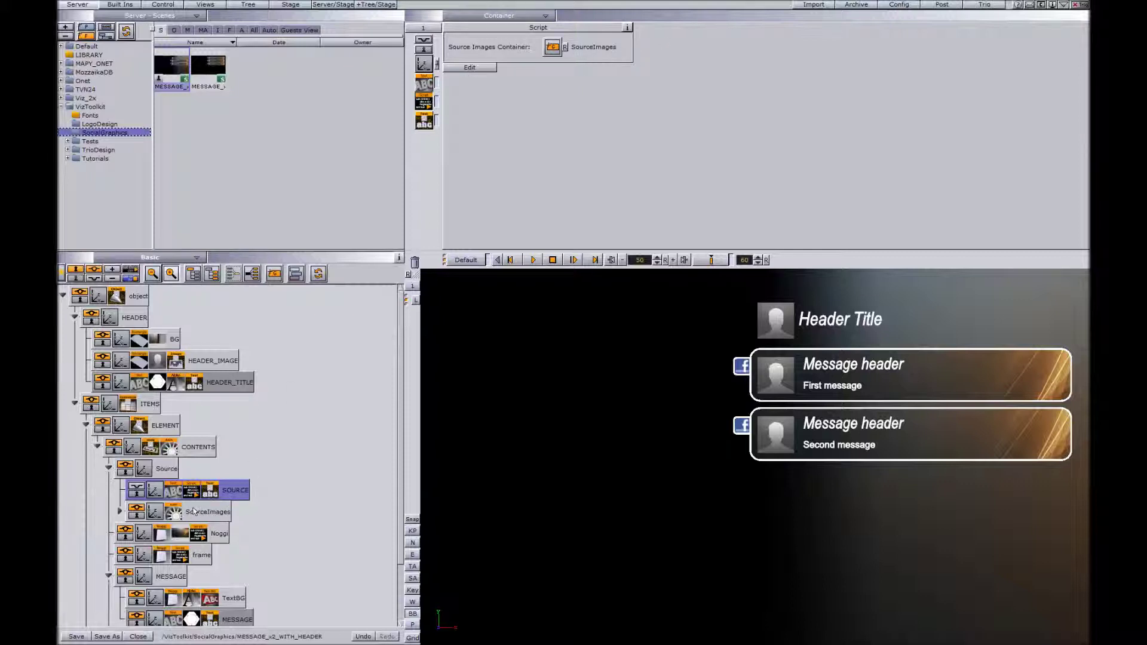
pyautogui.click(120, 511)
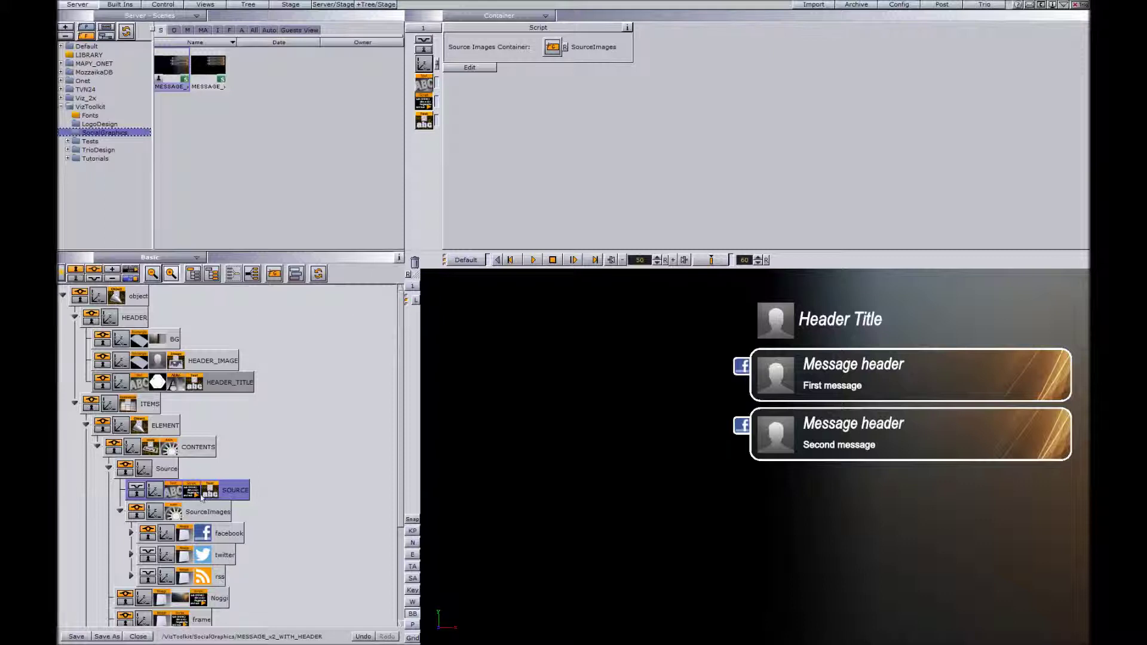
# - Examine the SOURCE container's script, including its geometry callback and UpdateTarget routine, and compile it to leave the editor
pyautogui.click(471, 68)
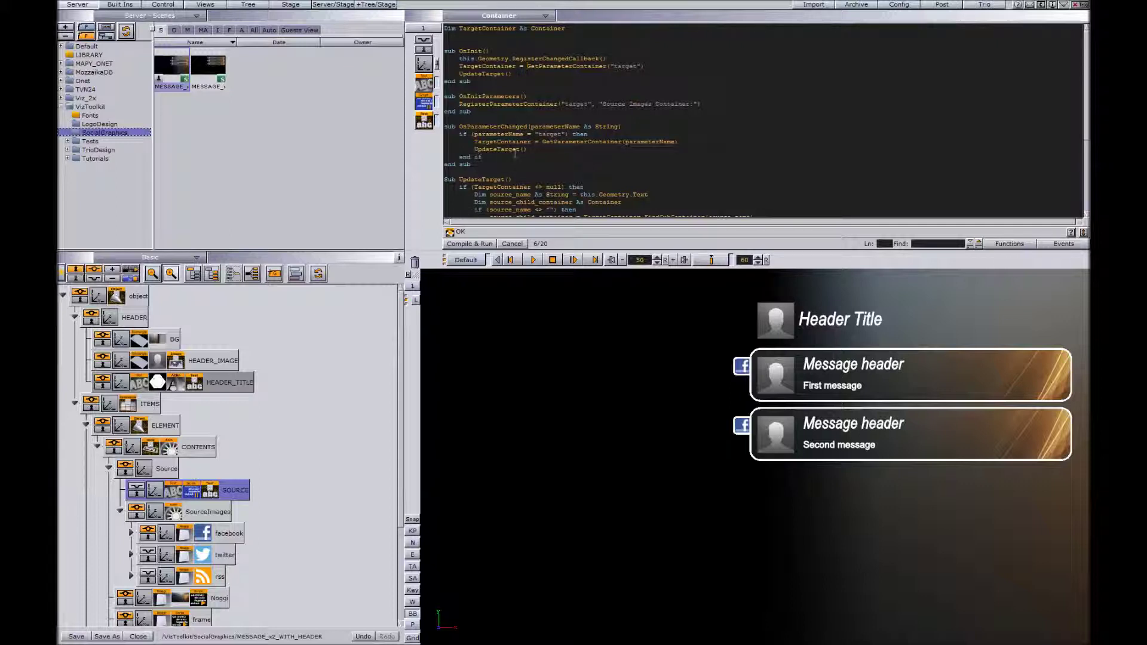
pyautogui.click(516, 149)
pyautogui.moveTo(478, 58); pyautogui.dragTo(607, 58)
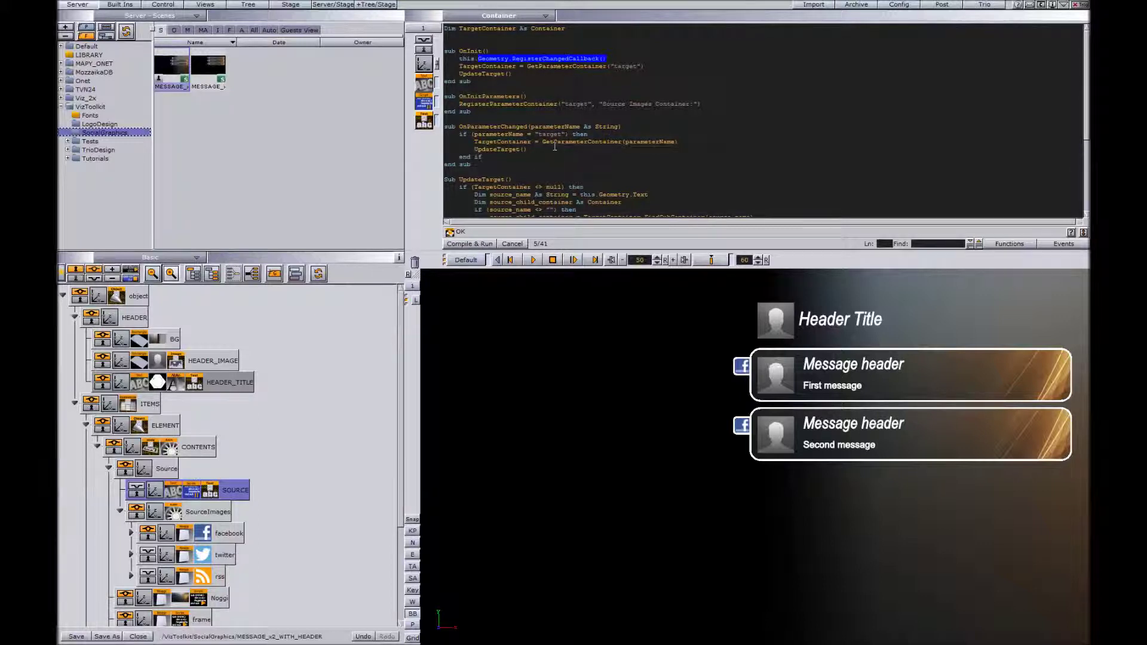
pyautogui.scroll(-5, 554, 147)
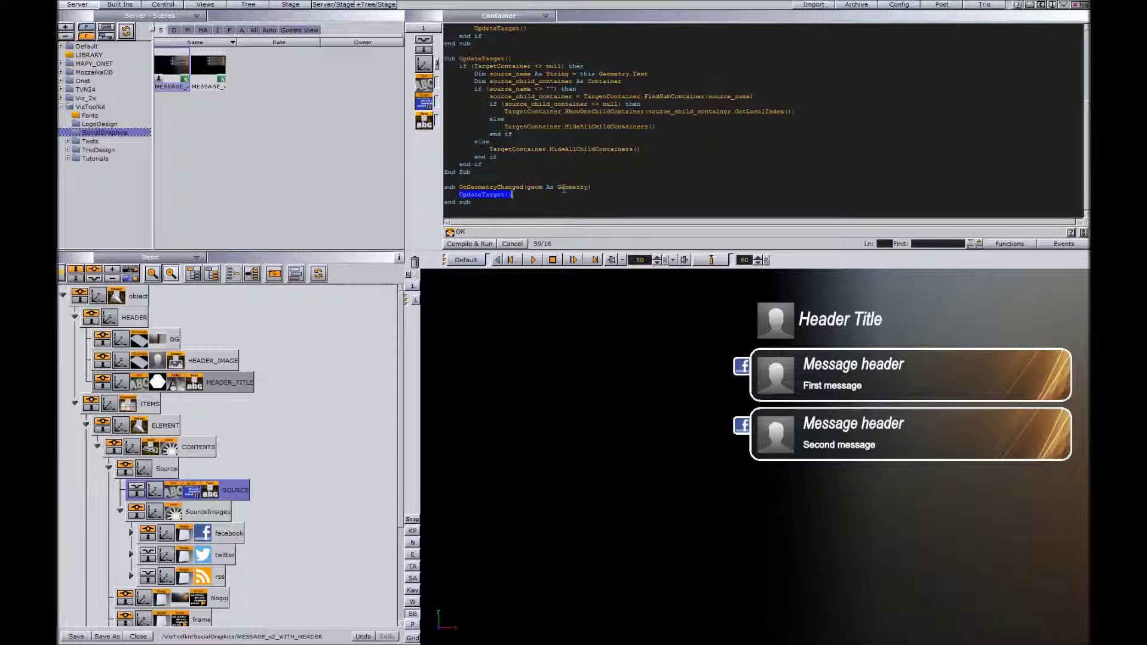
pyautogui.scroll(5, 560, 176)
pyautogui.scroll(-4, 547, 123)
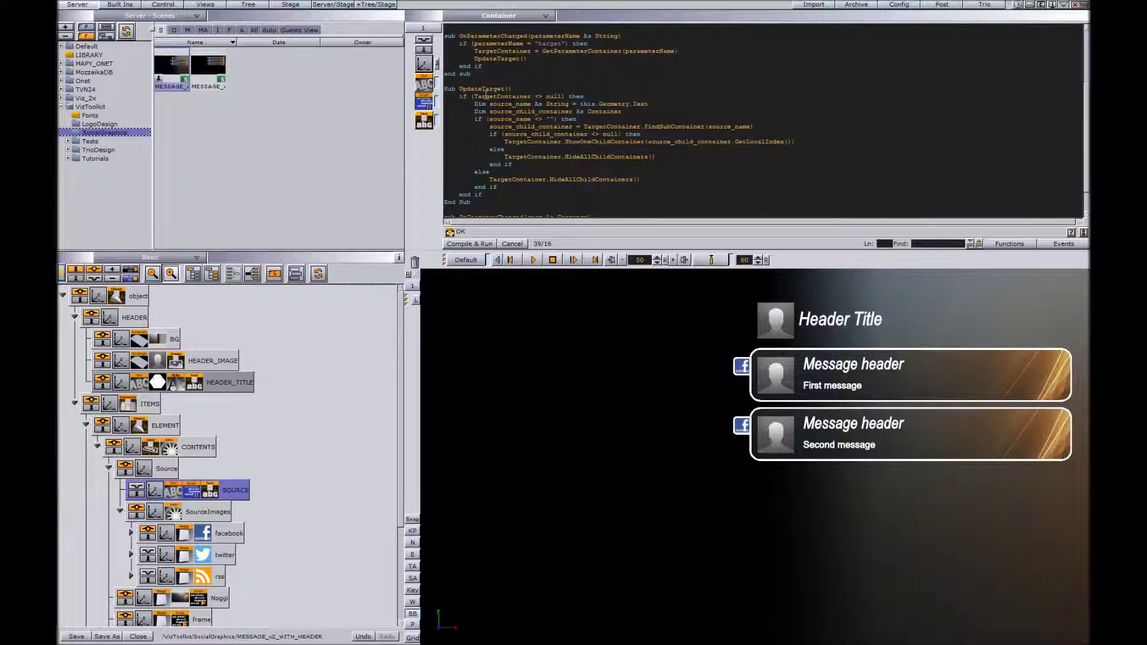
pyautogui.doubleClick(508, 96)
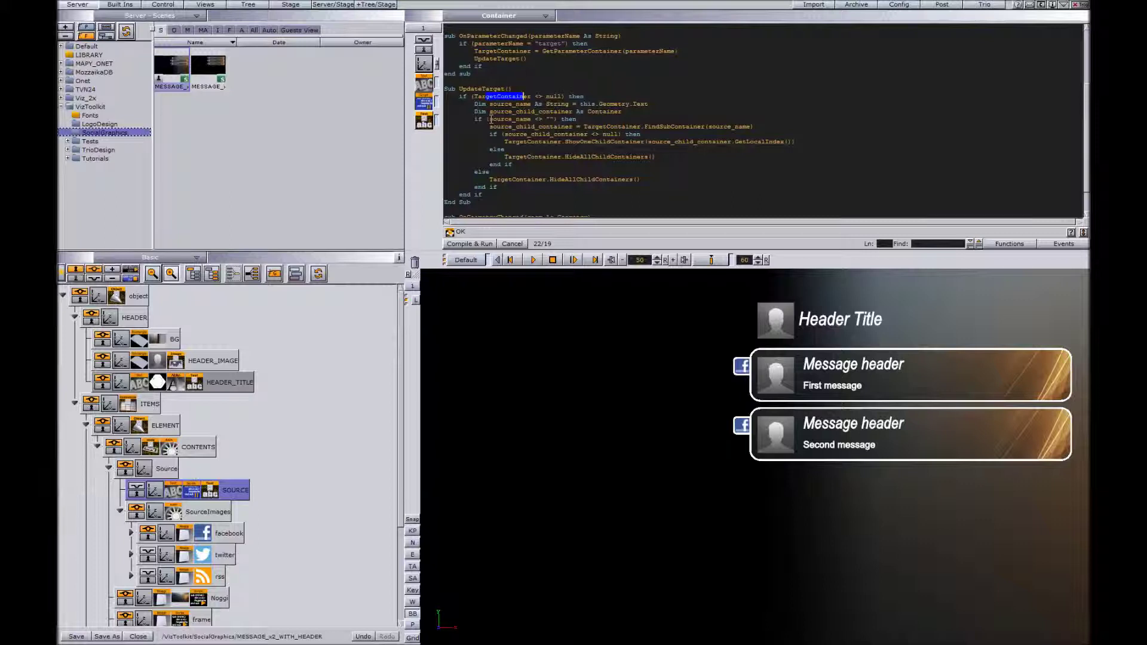
pyautogui.moveTo(489, 119); pyautogui.dragTo(554, 118)
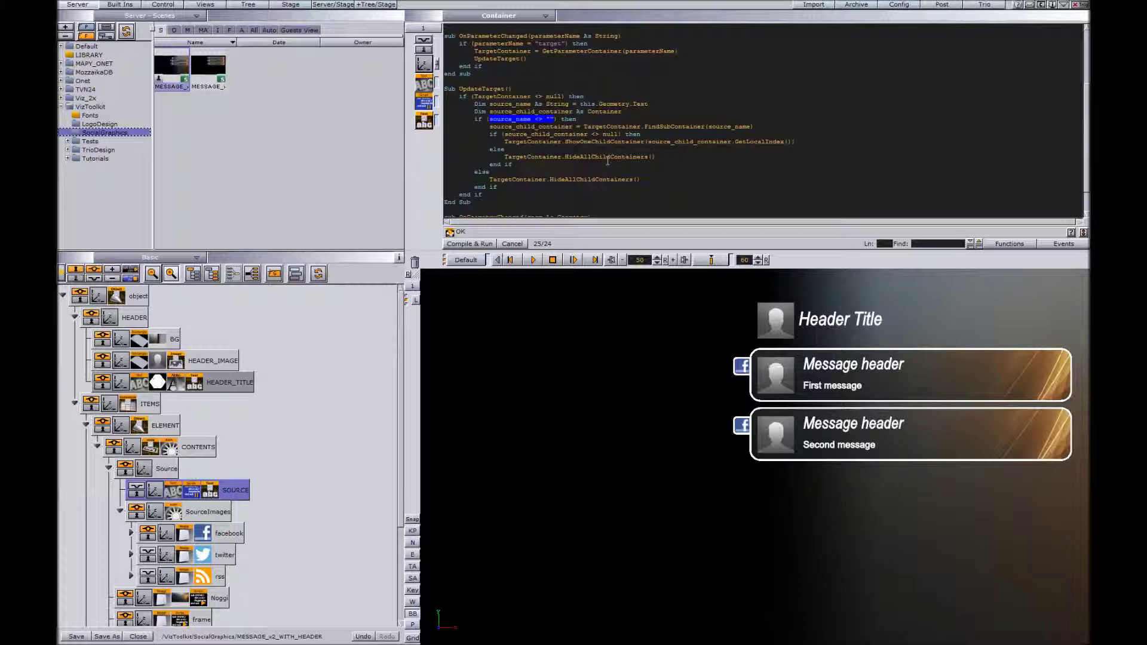
pyautogui.click(629, 123)
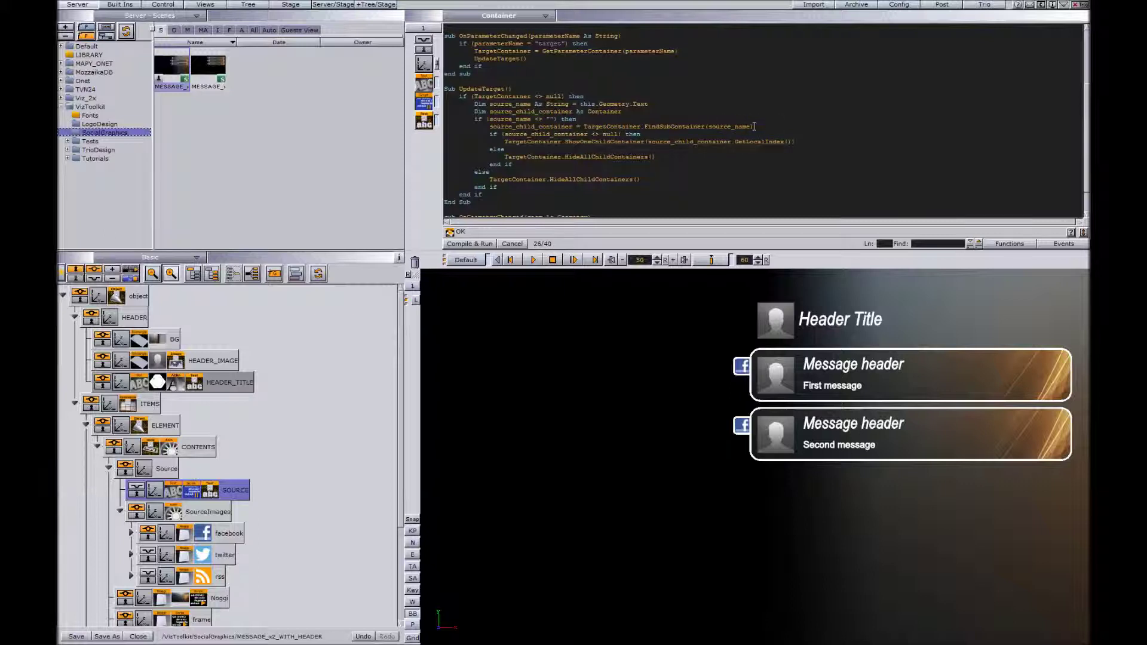
pyautogui.moveTo(595, 127); pyautogui.dragTo(489, 126)
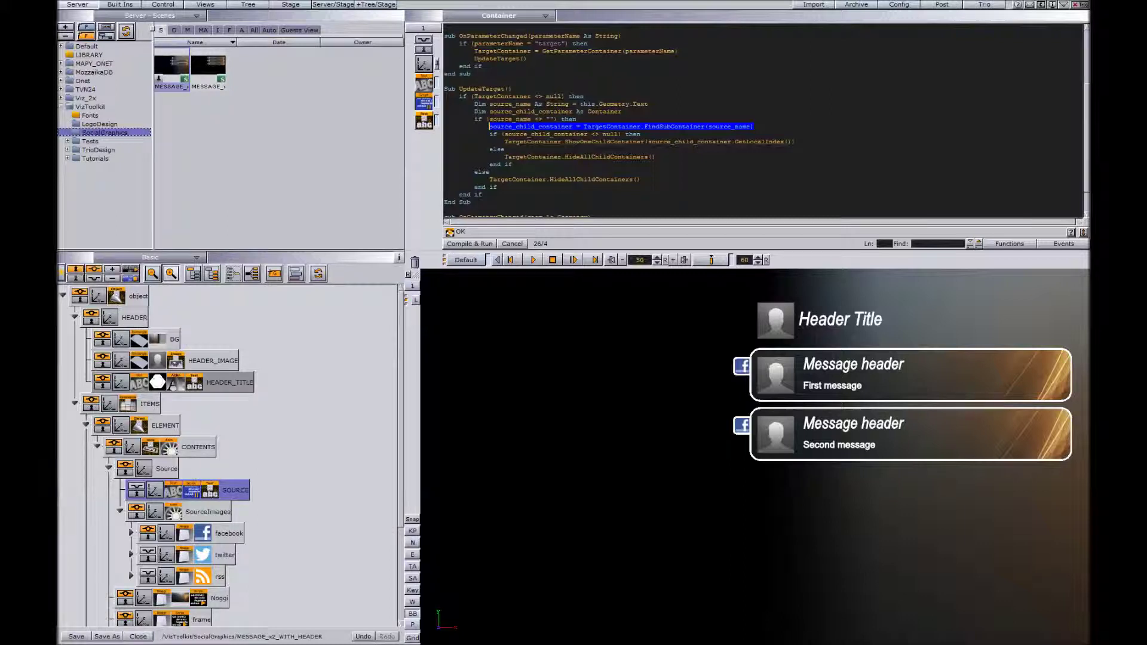
pyautogui.click(722, 127)
pyautogui.click(727, 127)
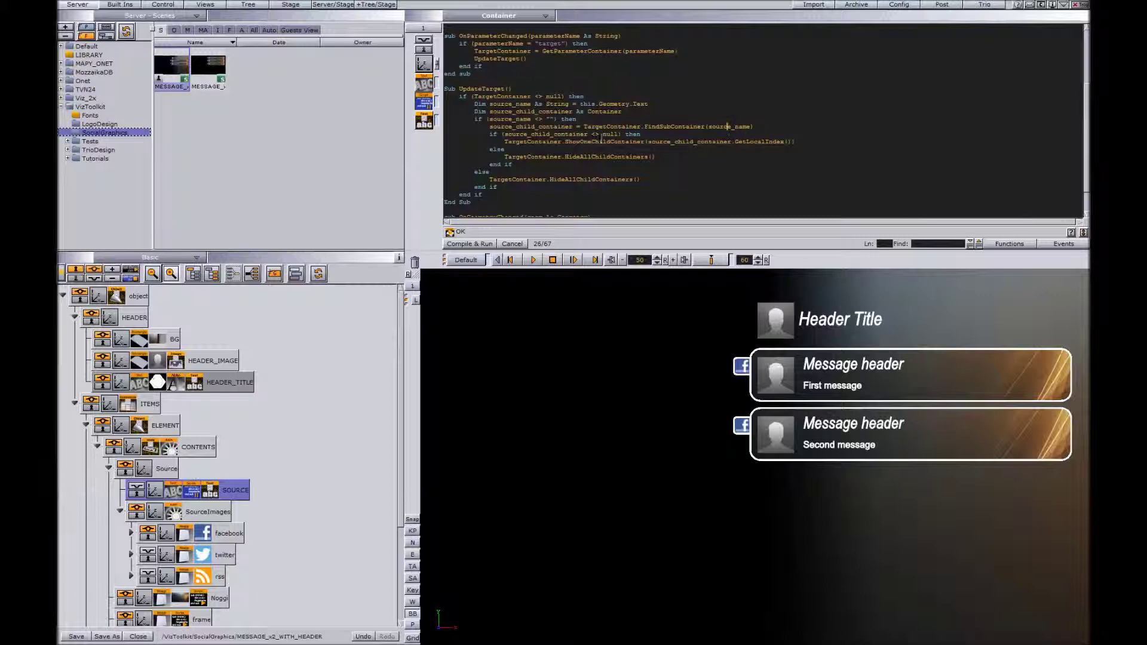
pyautogui.moveTo(577, 142); pyautogui.dragTo(633, 141)
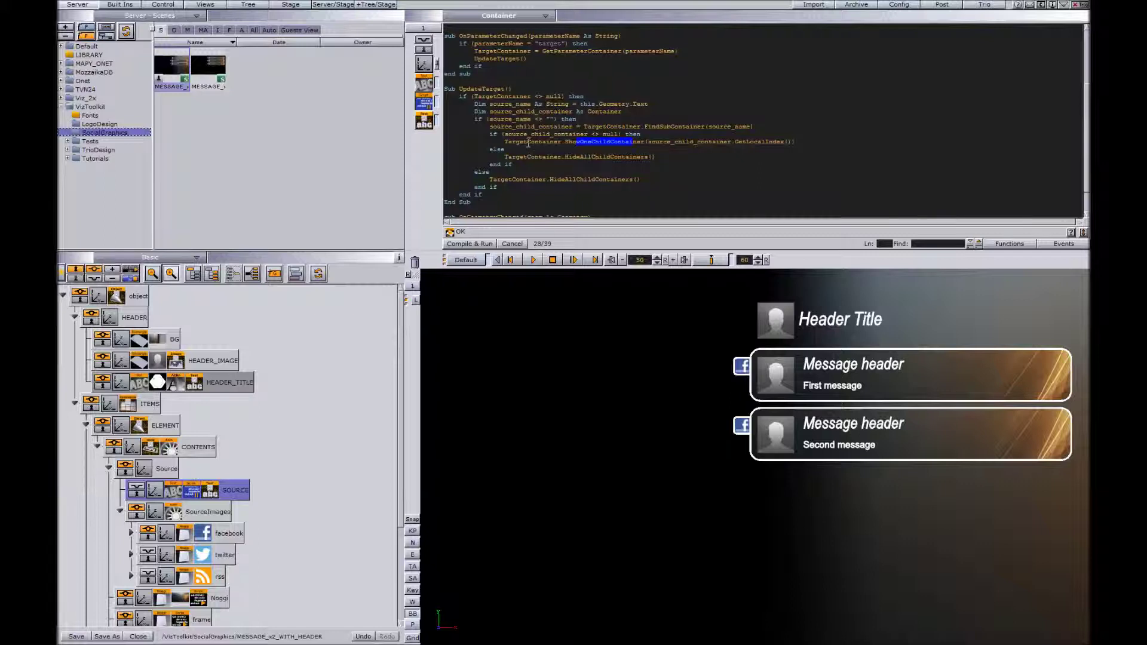
pyautogui.scroll(-1, 534, 165)
pyautogui.scroll(4, 538, 167)
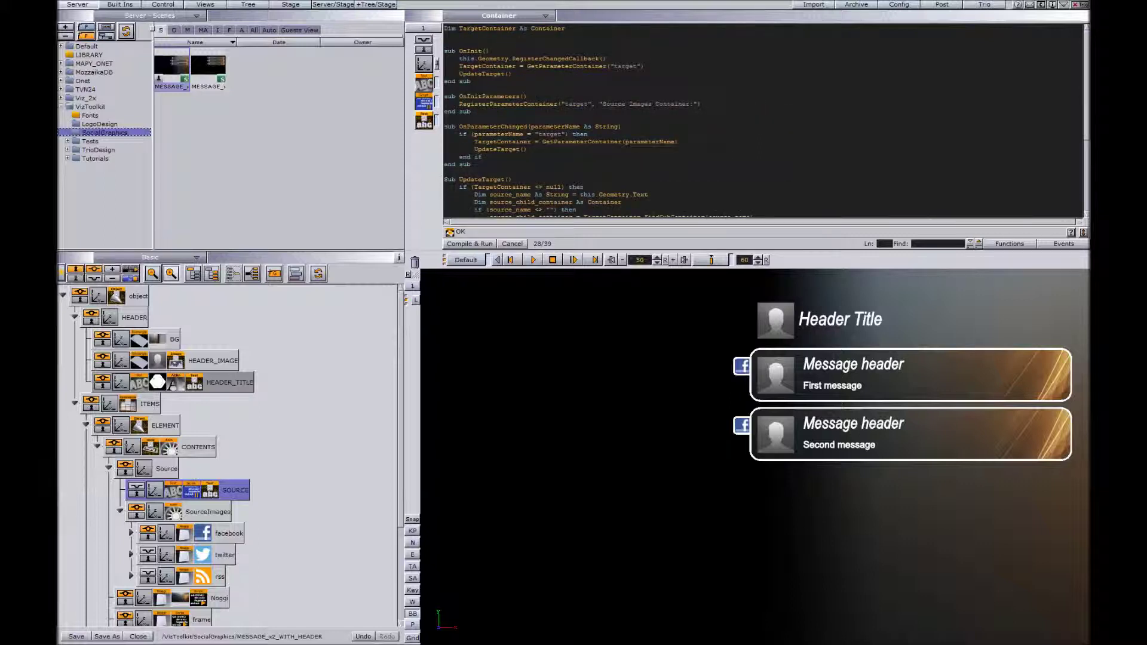
pyautogui.click(473, 244)
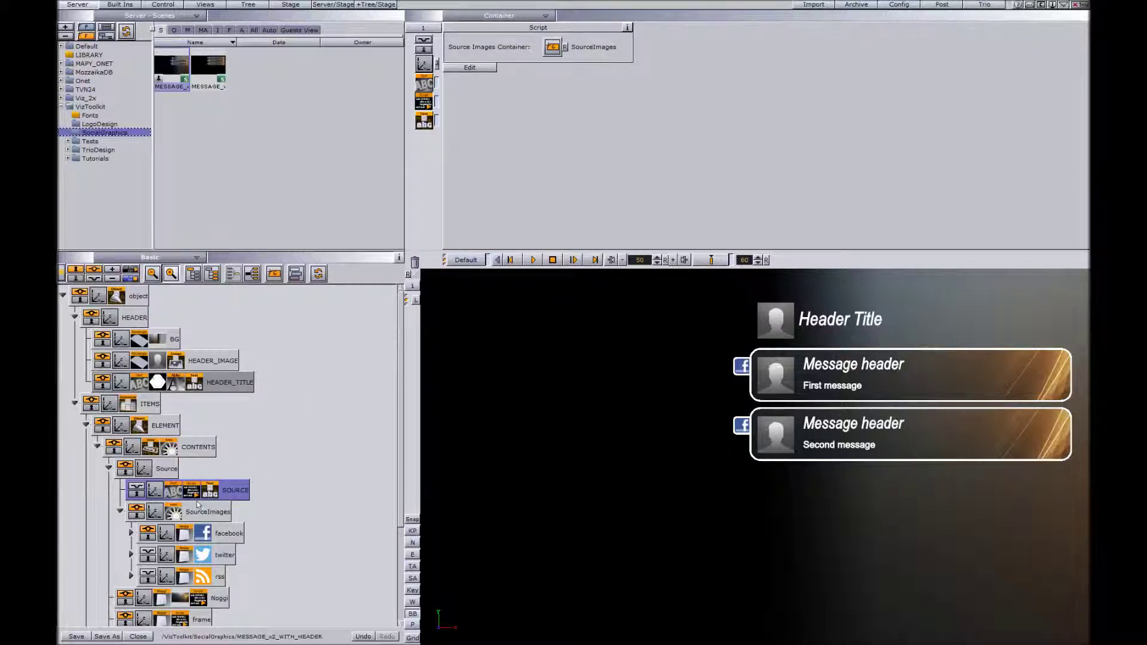
# - Collapse the first ELEMENT, expand the second one's CONTENTS and inspect its AVATAR ControlImage plugin
pyautogui.click(120, 512)
pyautogui.click(107, 469)
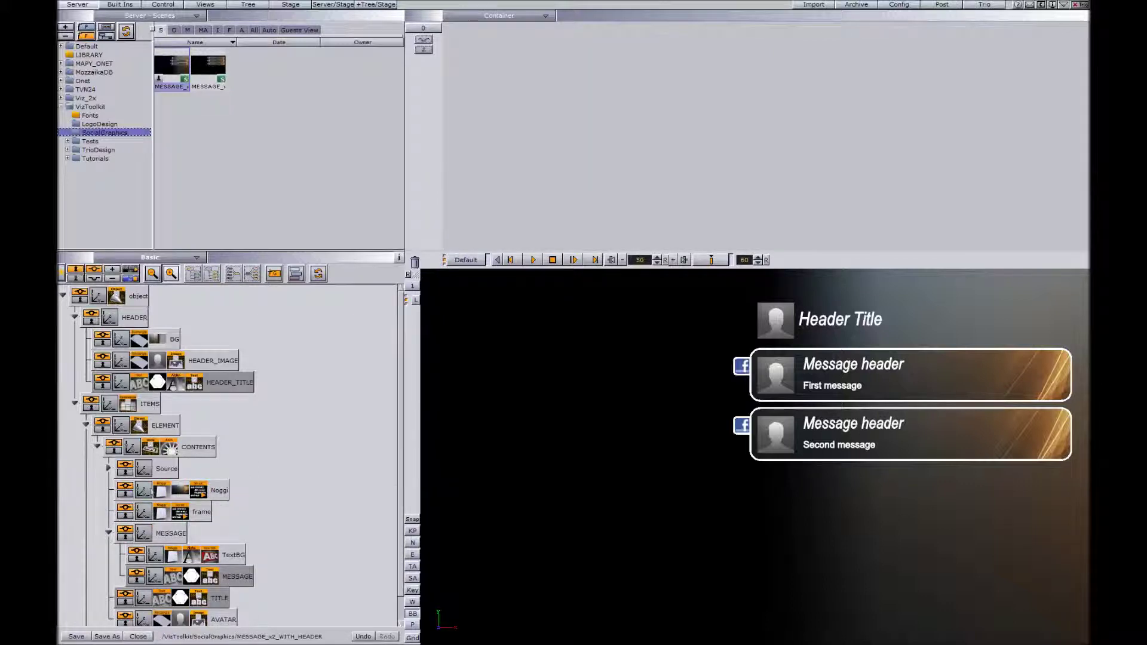
pyautogui.click(86, 426)
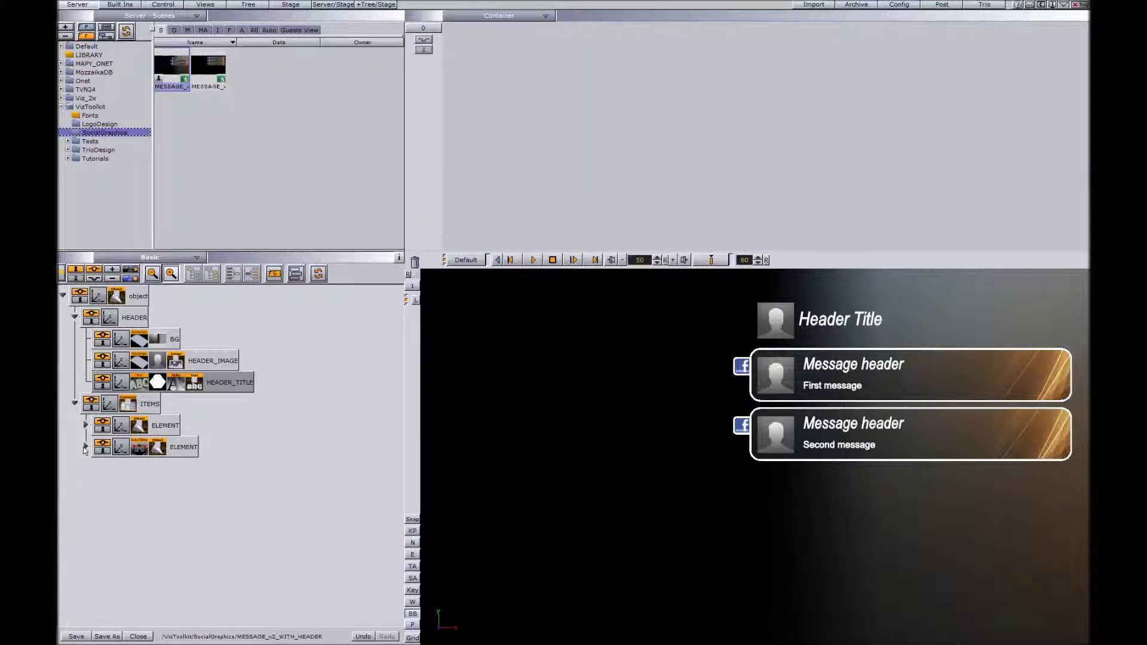
pyautogui.click(86, 446)
pyautogui.click(97, 468)
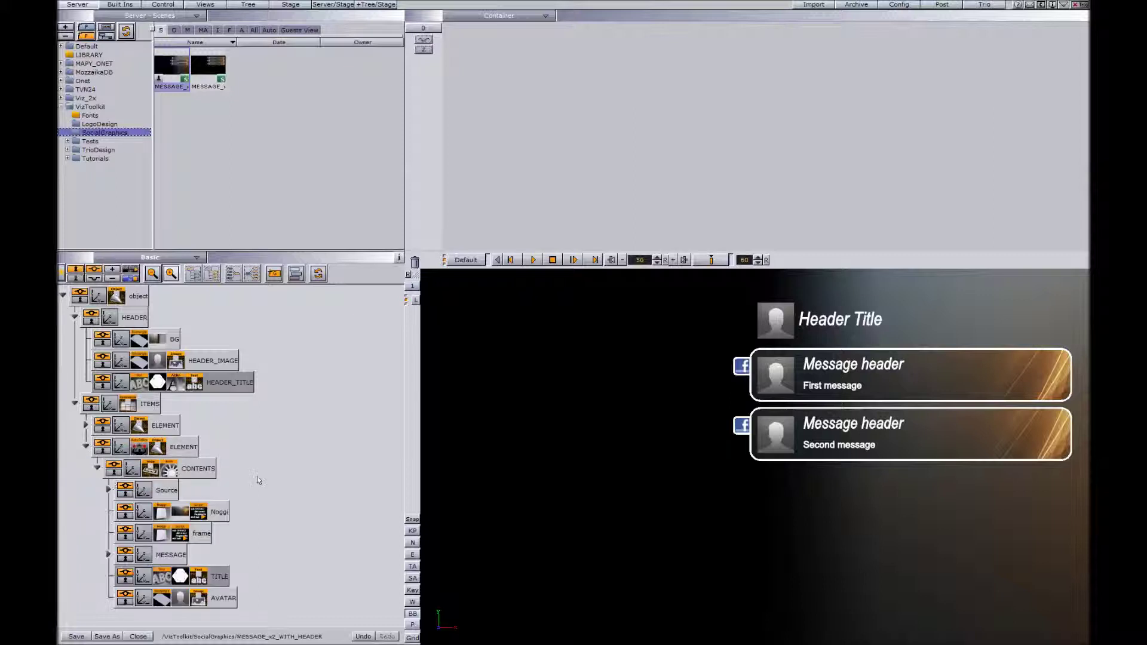
pyautogui.click(201, 601)
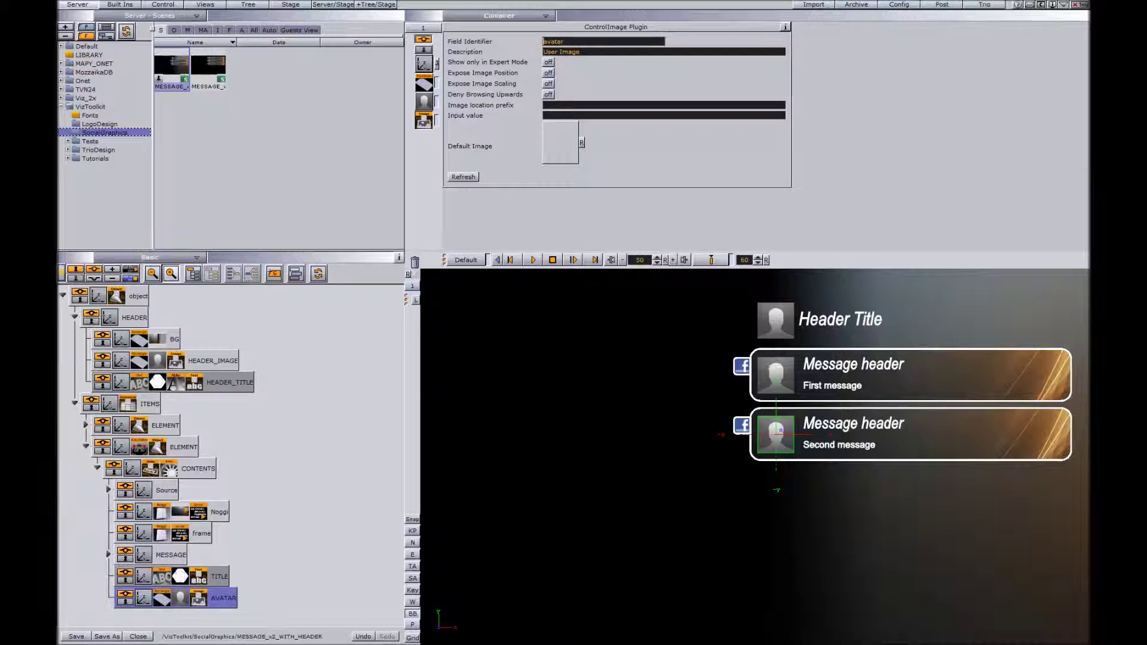
# - Inspect the ControlText plugin on the second element's TITLE container and the script settings on its Noggi container
pyautogui.click(200, 578)
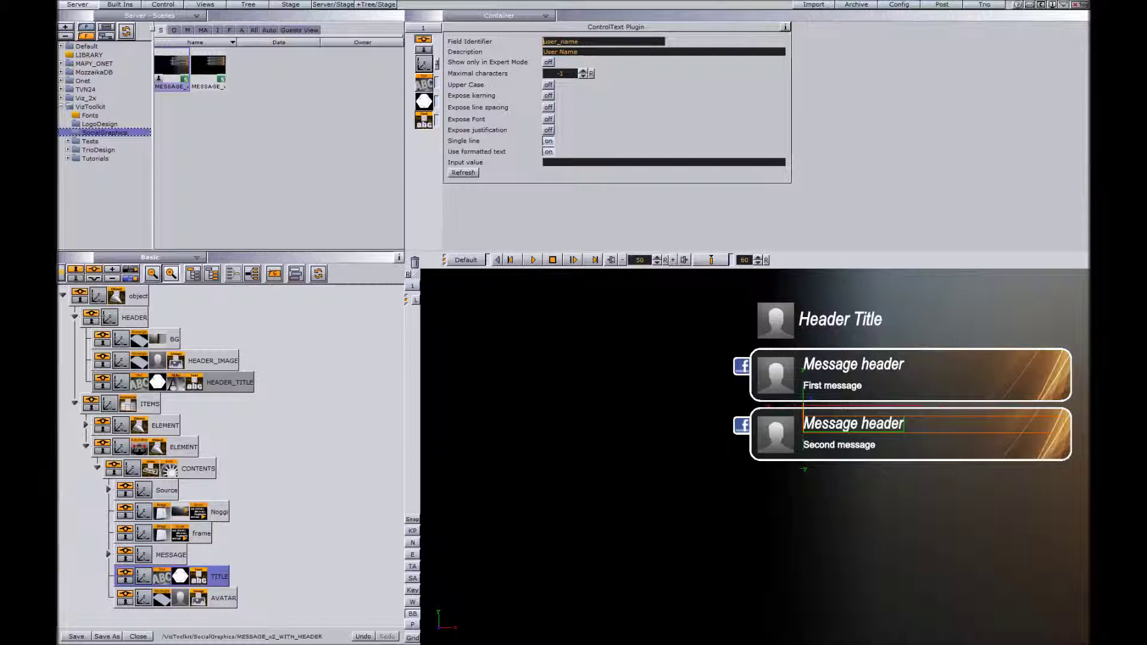
pyautogui.click(201, 515)
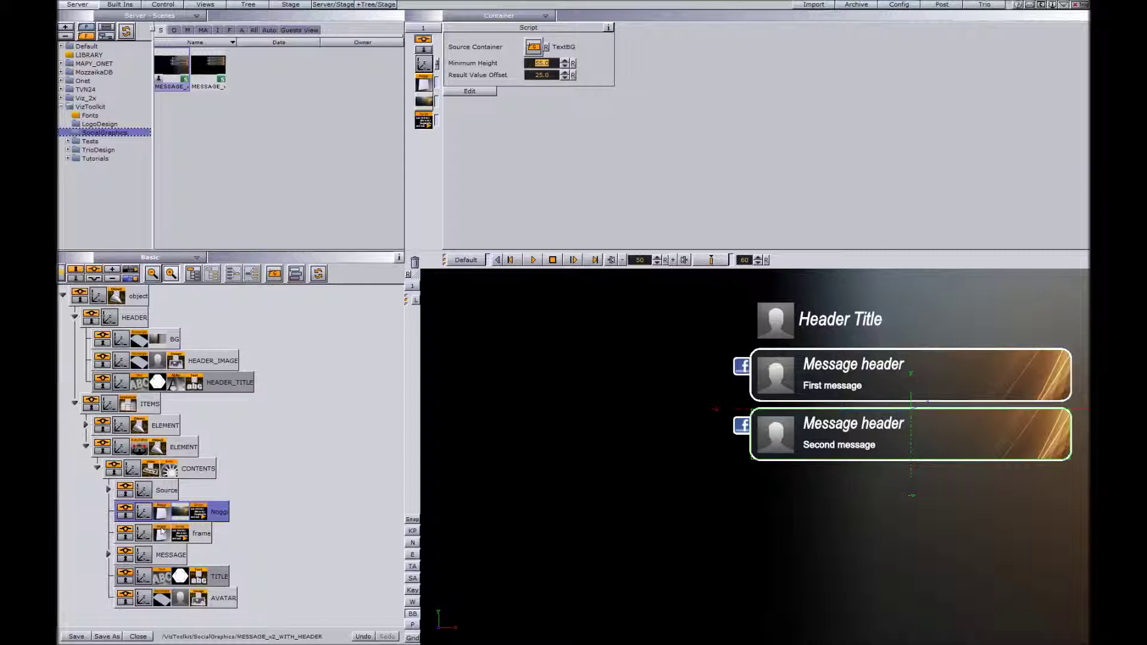
# - Append the filler lines fadsfadsf, fdsafadsfas, fdsafadsfadsffad and fdsafdsaf below "Second message" in the second element's MESSAGE text
pyautogui.click(108, 555)
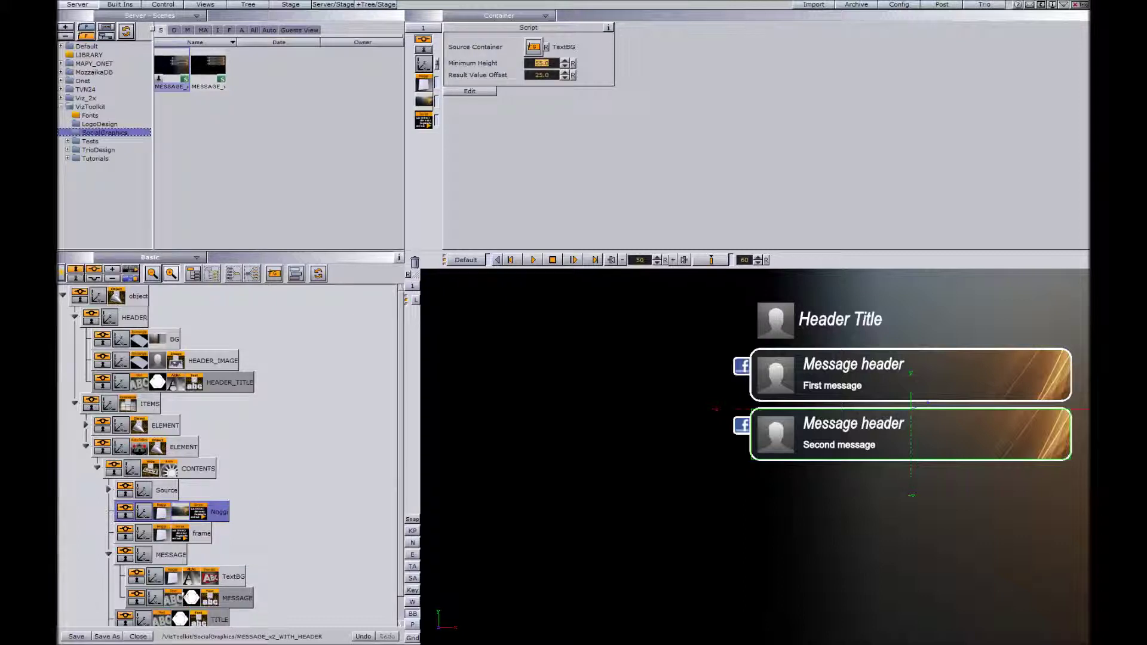
pyautogui.click(172, 599)
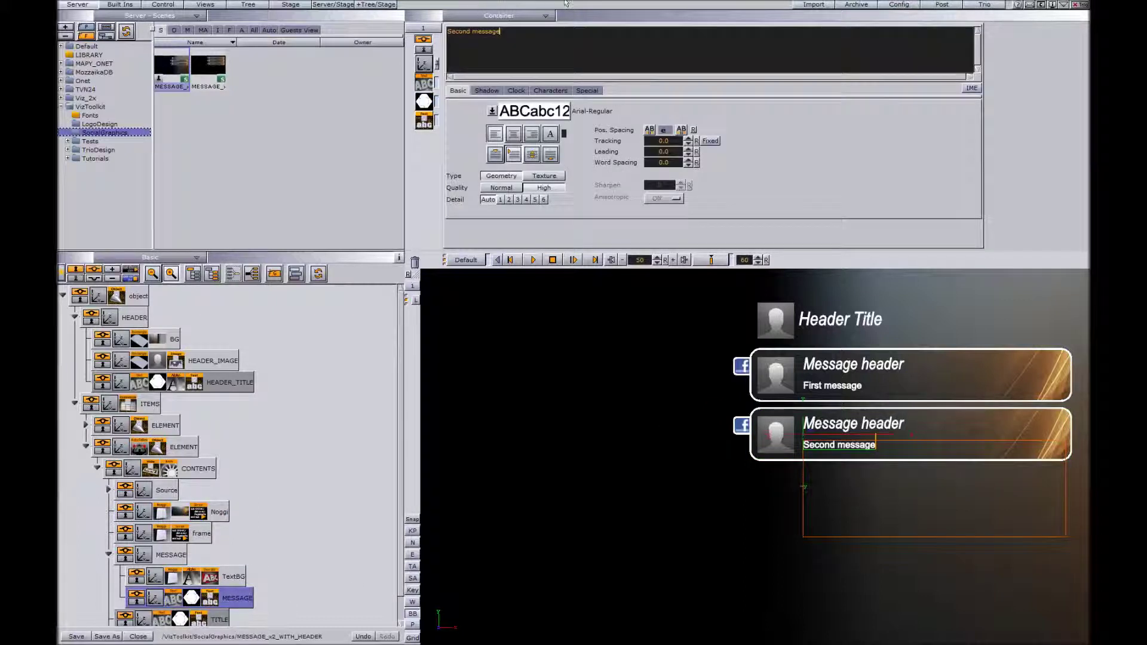
pyautogui.write('fadsfadsf')
pyautogui.press('Return')
pyautogui.write('fdsafadsfas')
pyautogui.press('Return')
pyautogui.write('fdsafadsfadsffad')
pyautogui.press('Return')
pyautogui.write('fdsafdsaf')
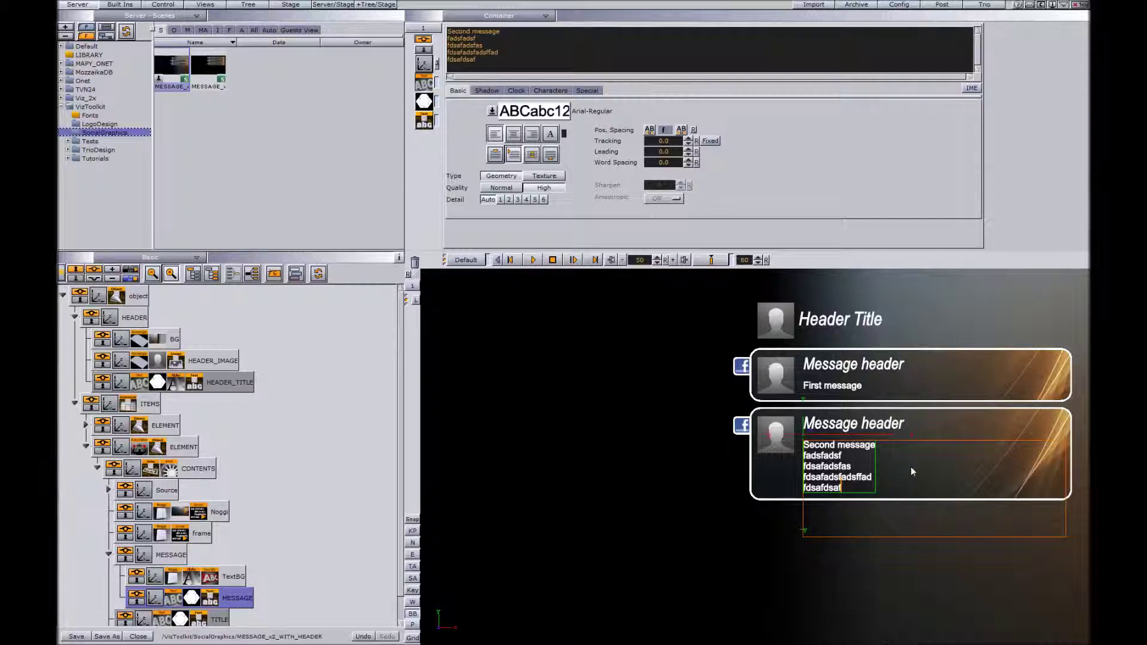
pyautogui.press('Delete')
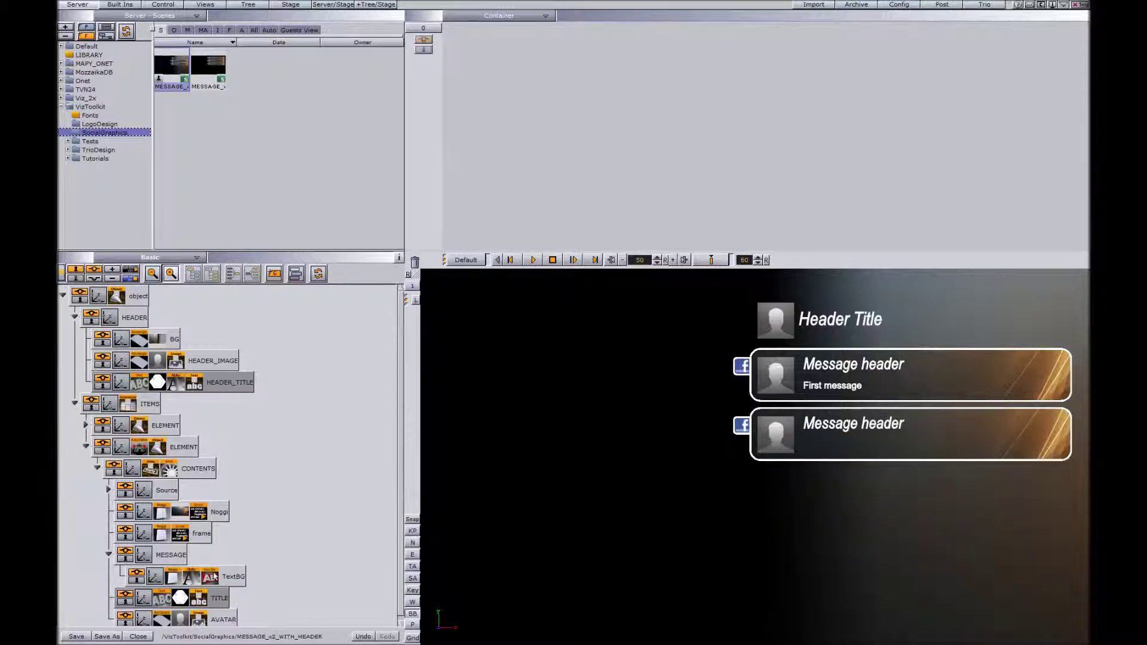
pyautogui.click(165, 600)
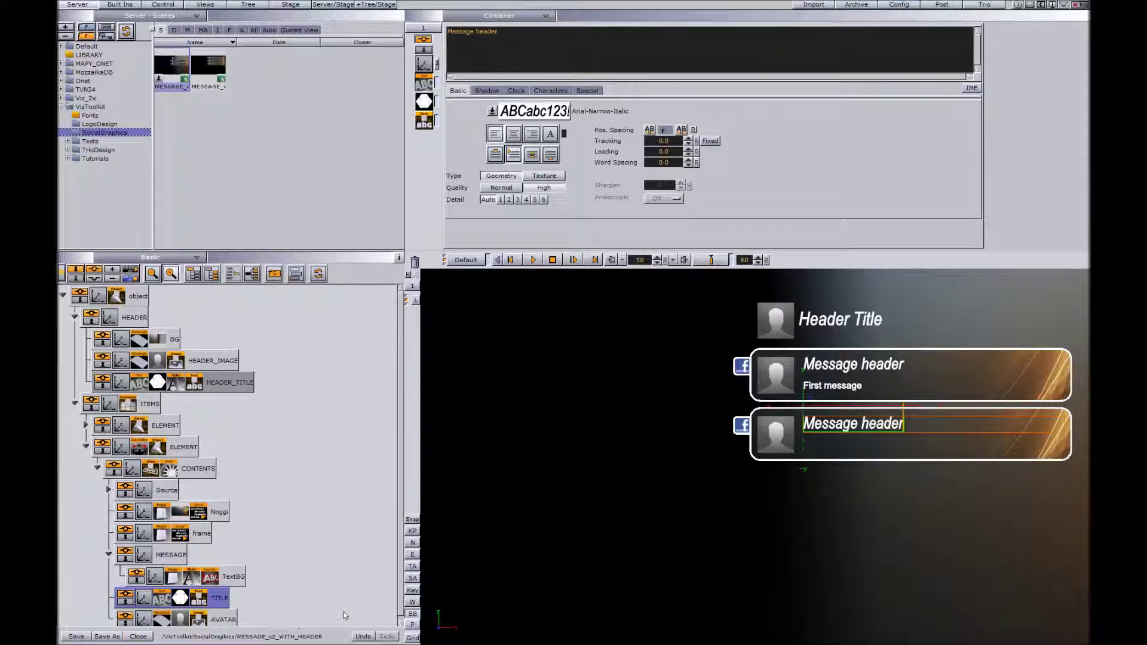
pyautogui.click(363, 637)
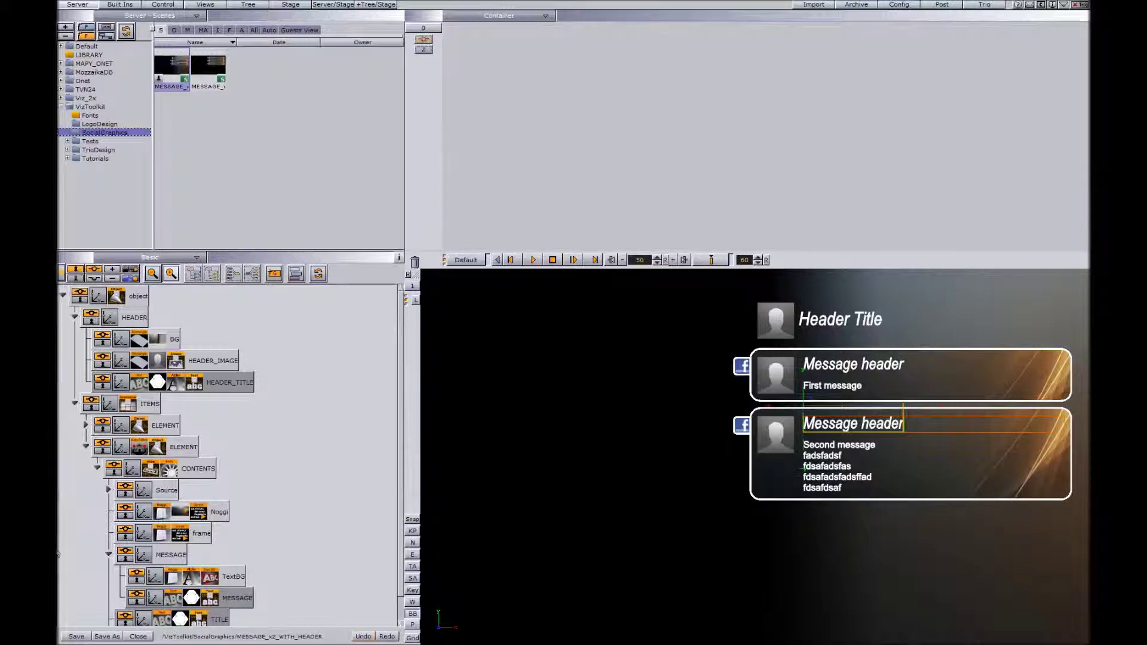
# - Remove the filler lines from the second element's MESSAGE text, keeping only "Second message"
pyautogui.click(837, 466)
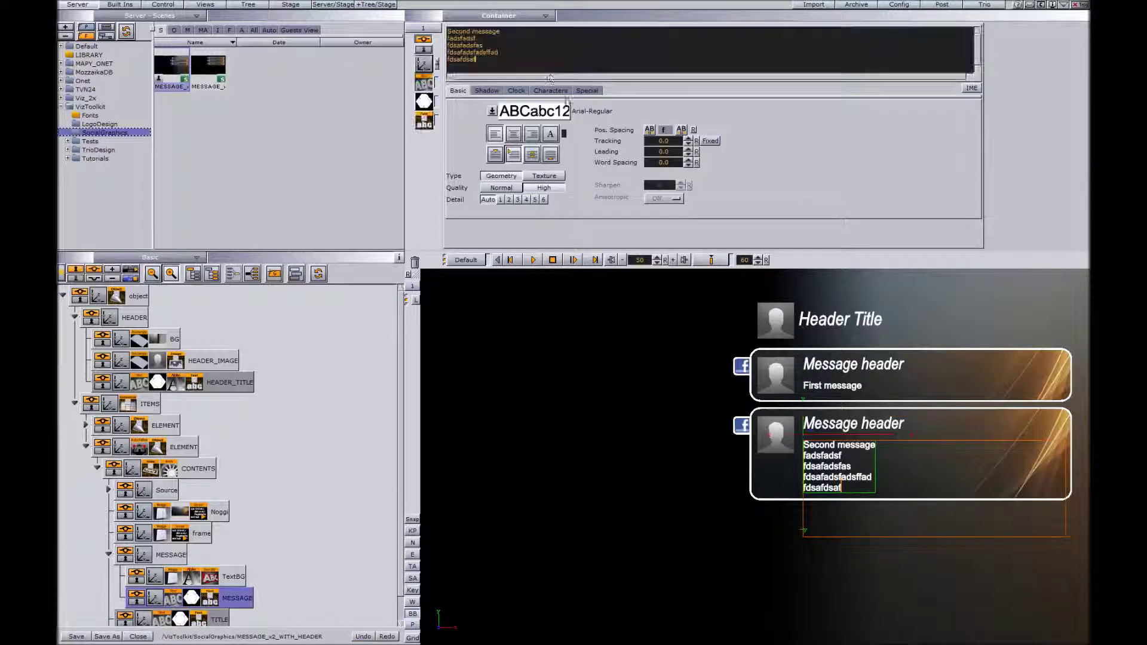
pyautogui.moveTo(519, 61); pyautogui.dragTo(448, 30)
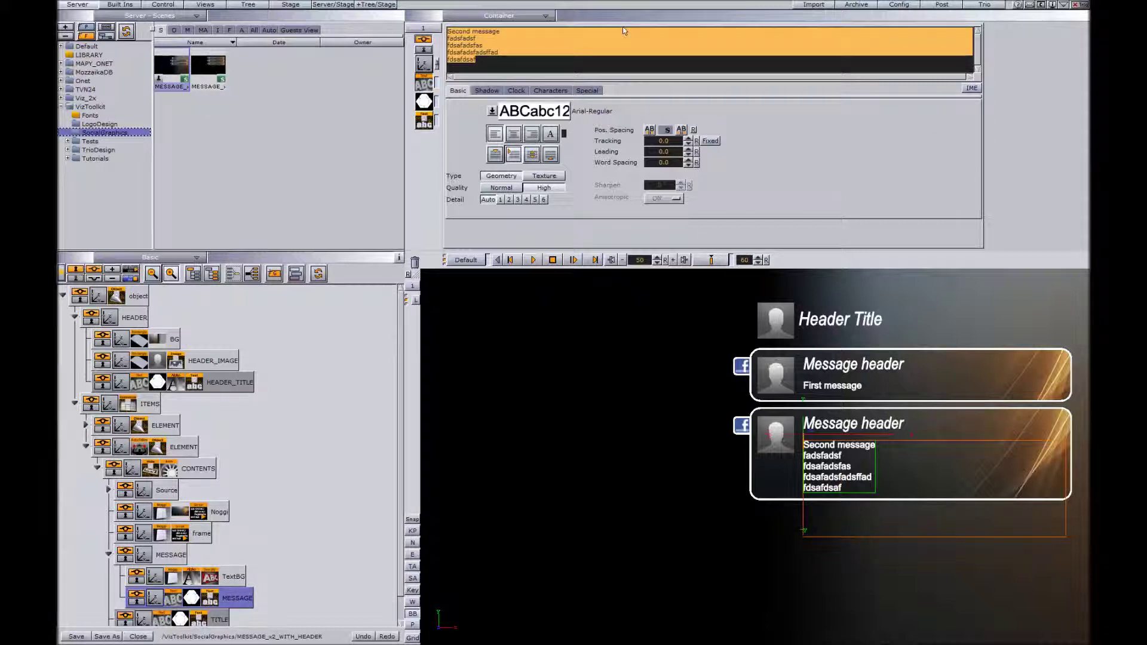
pyautogui.hotkey('shift', 'Down')
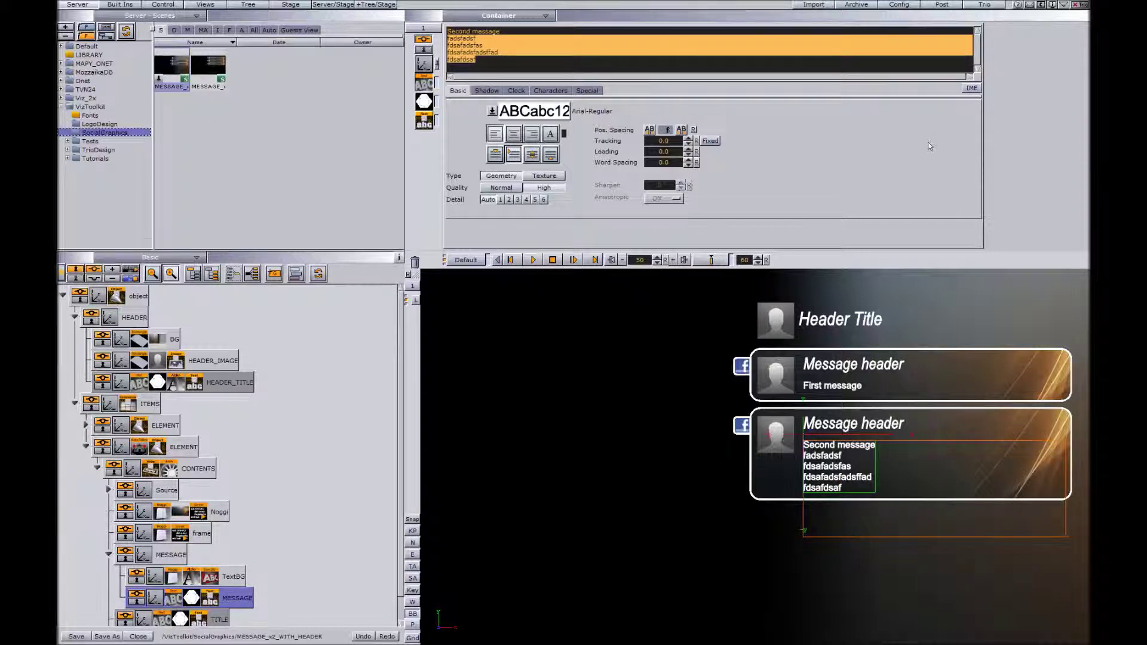
pyautogui.press('BackSpace')
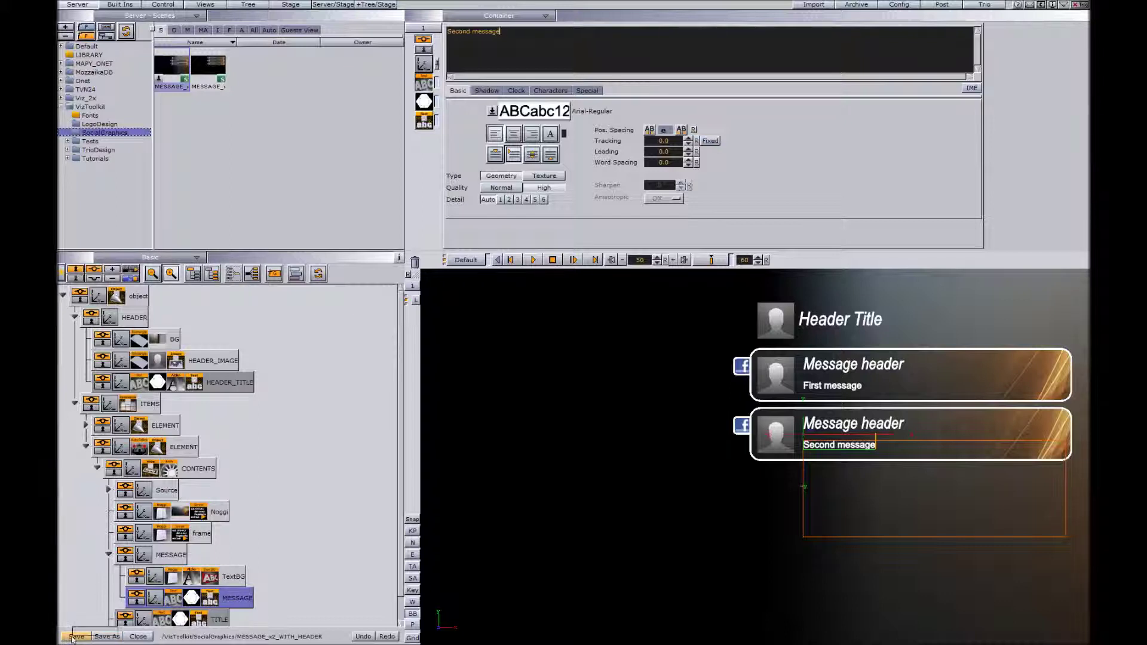
# - Close the MESSAGE_x2_WITH_HEADER scene without saving and switch to Viz Trio, declining to reload changed scenes on external renderers
pyautogui.click(137, 637)
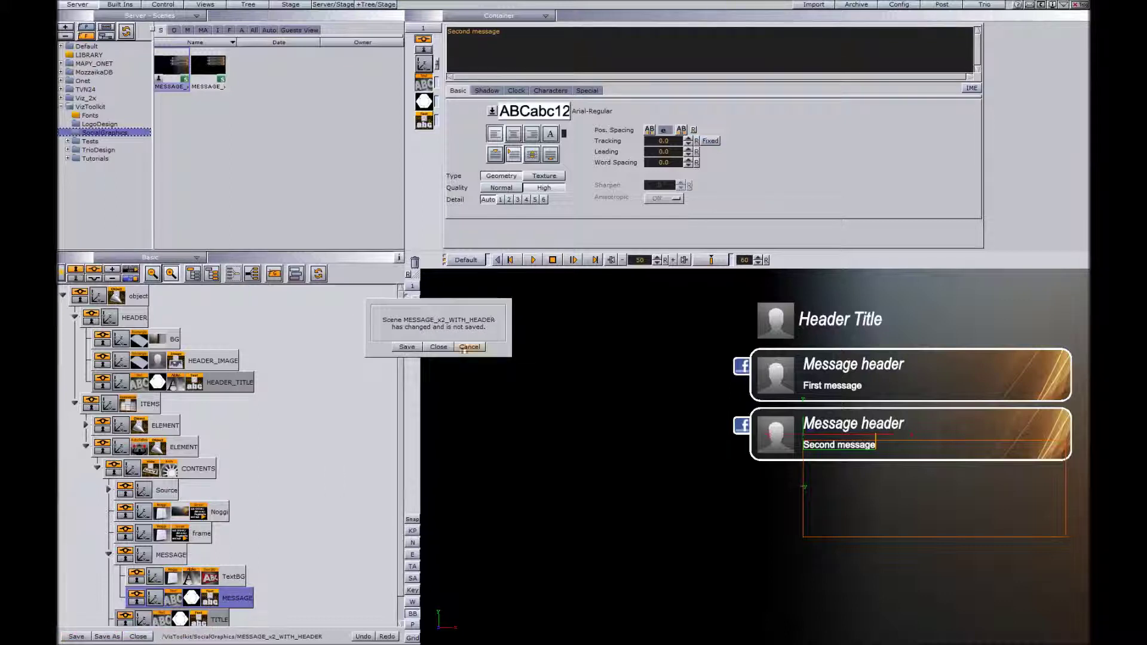
pyautogui.click(439, 347)
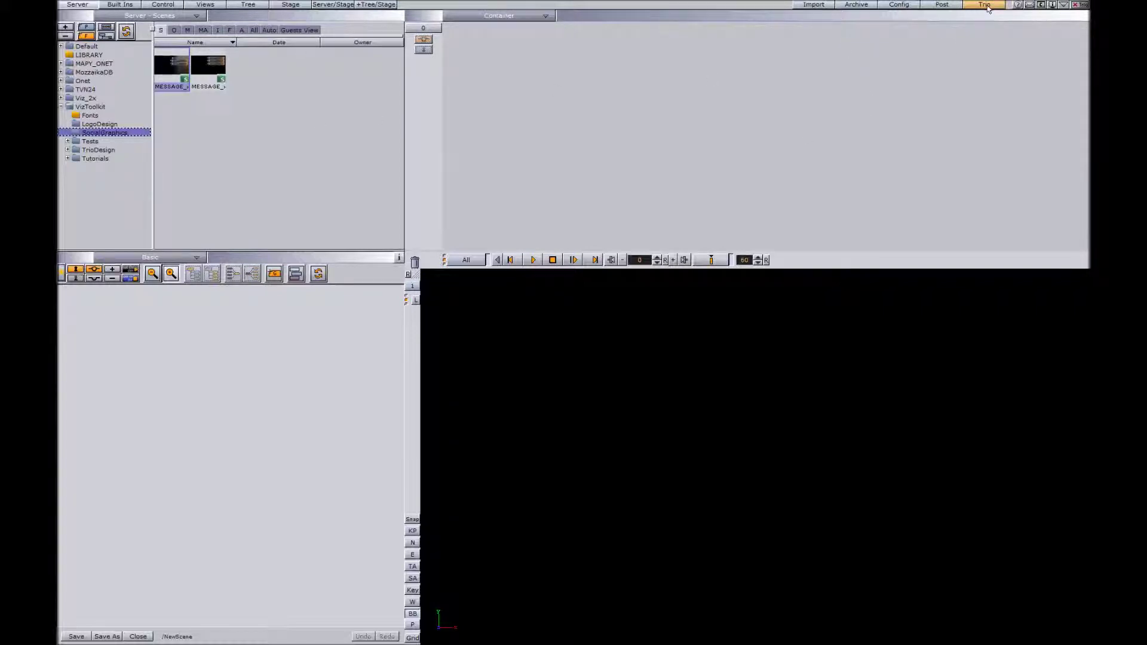
pyautogui.hotkey('ctrl', 's')
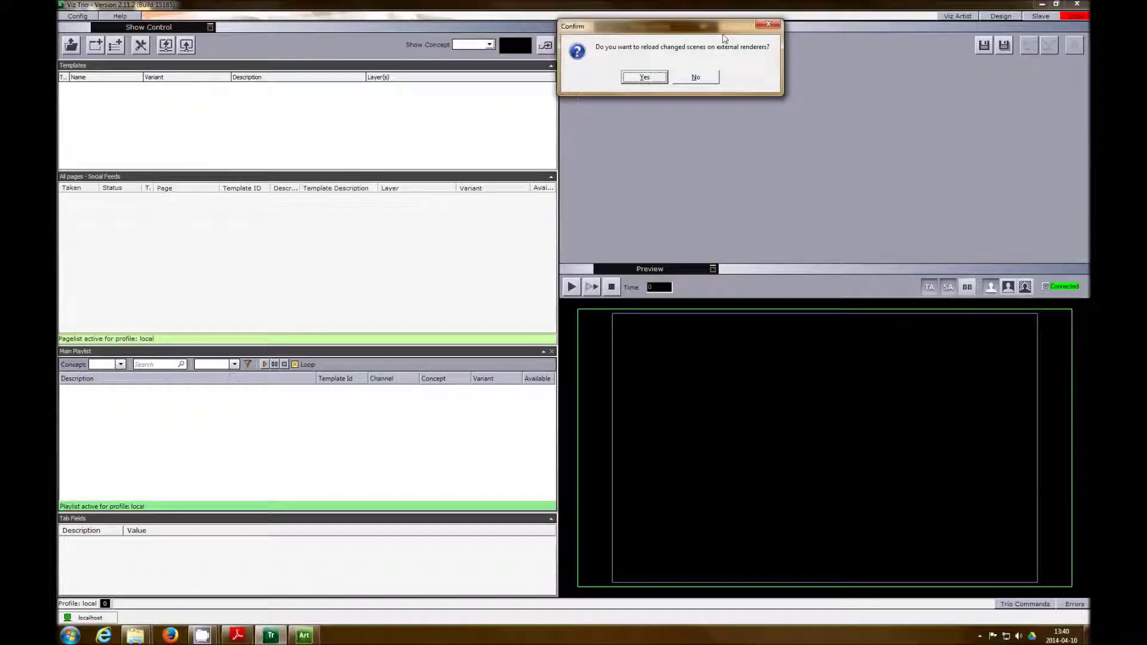
pyautogui.click(696, 79)
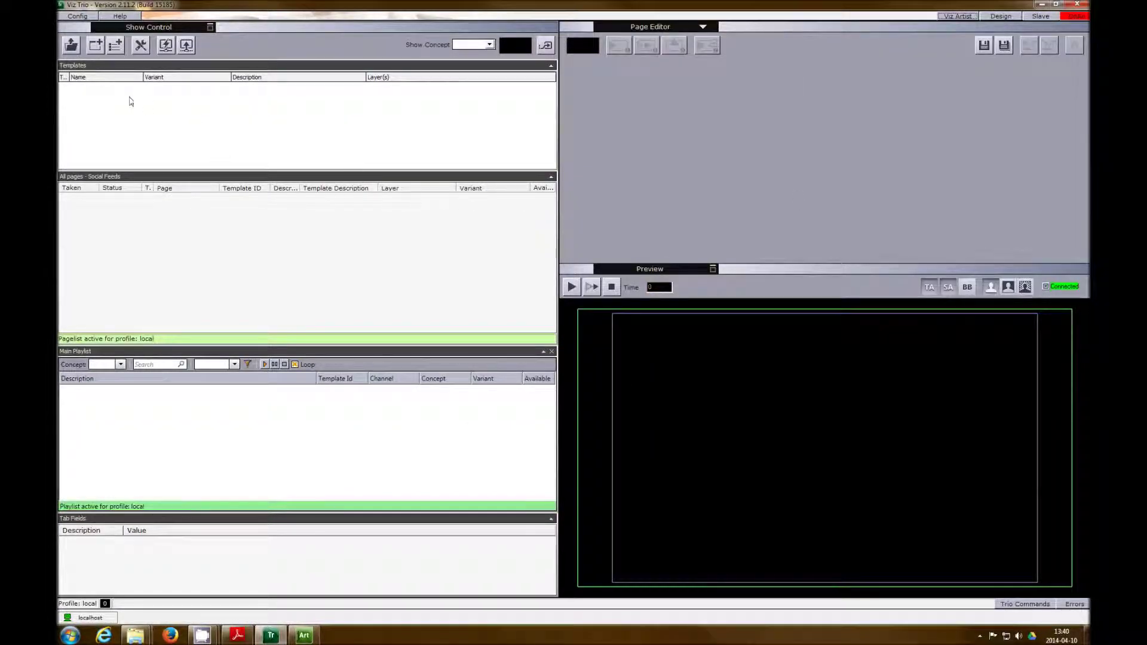
# - Open the Social Feeds show from the show directories
pyautogui.click(70, 49)
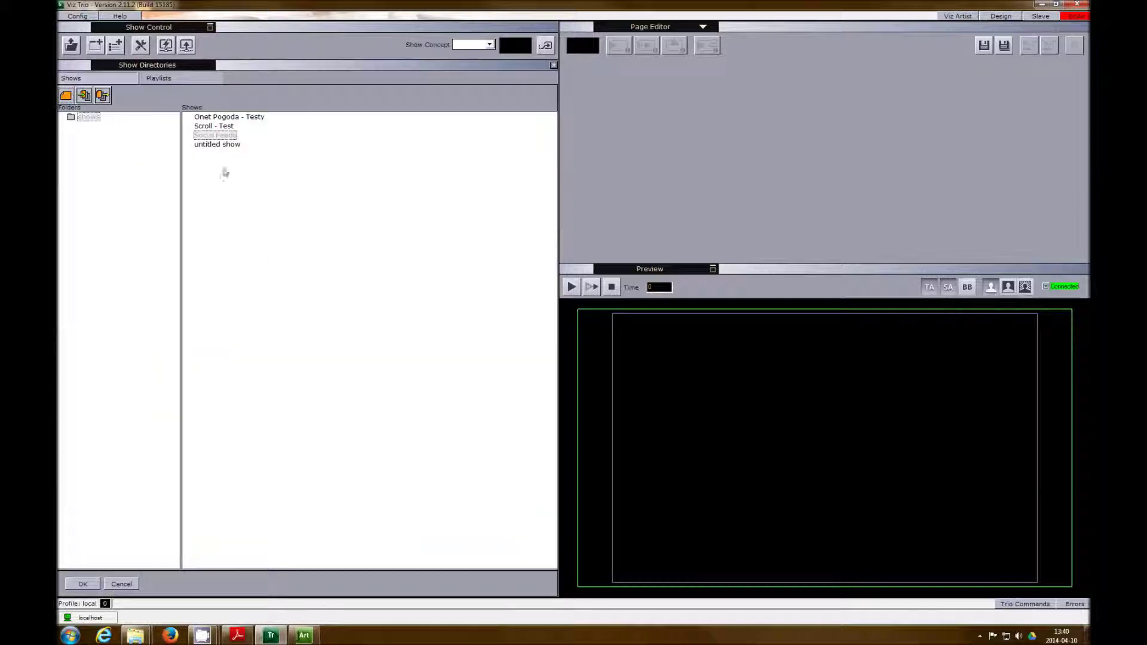
pyautogui.click(215, 135)
pyautogui.doubleClick(216, 136)
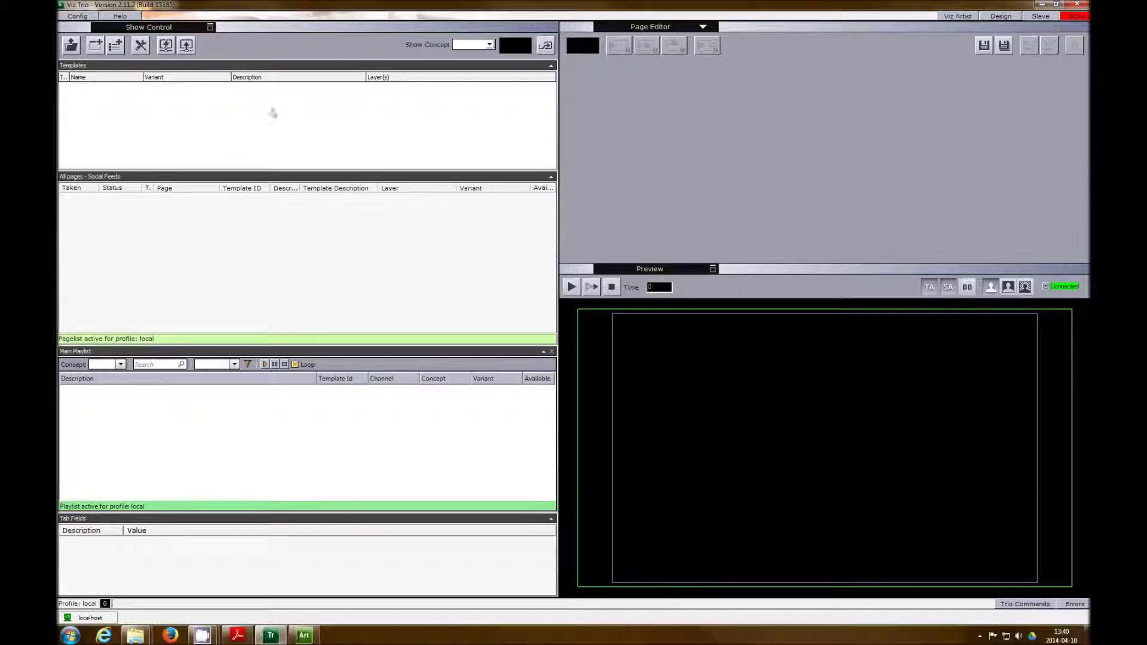
# - Import the MESSAGE_x2_WITH_HEADER and MESSAGE_x3 scenes from VizToolkit/SocialGraphics into the show's templates
pyautogui.click(703, 26)
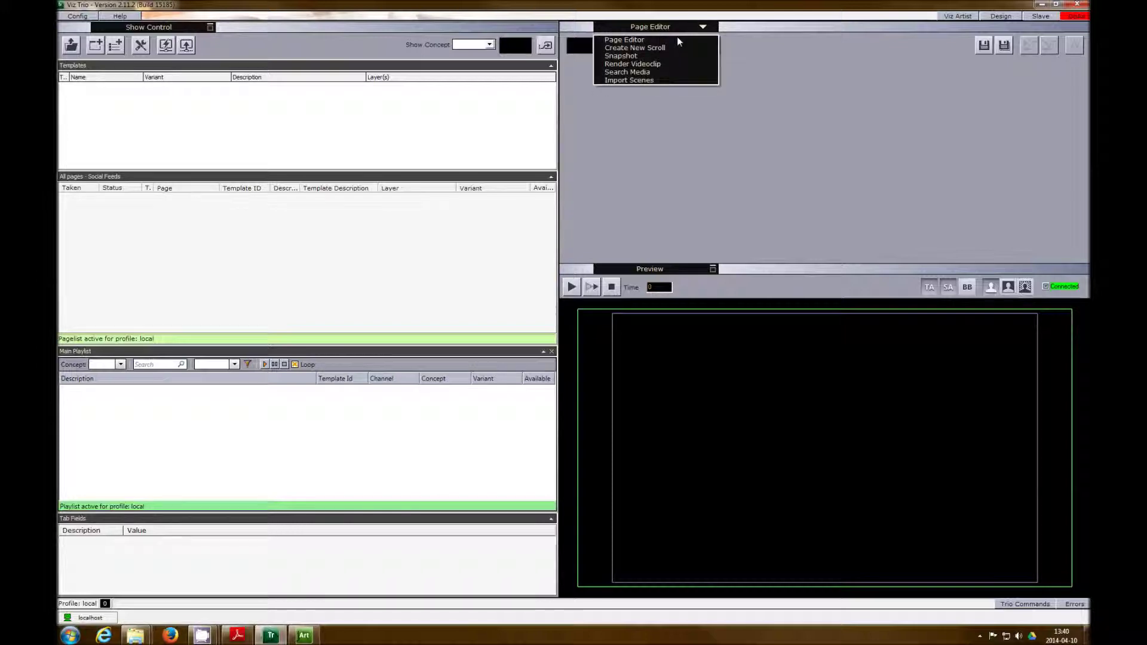
pyautogui.click(633, 80)
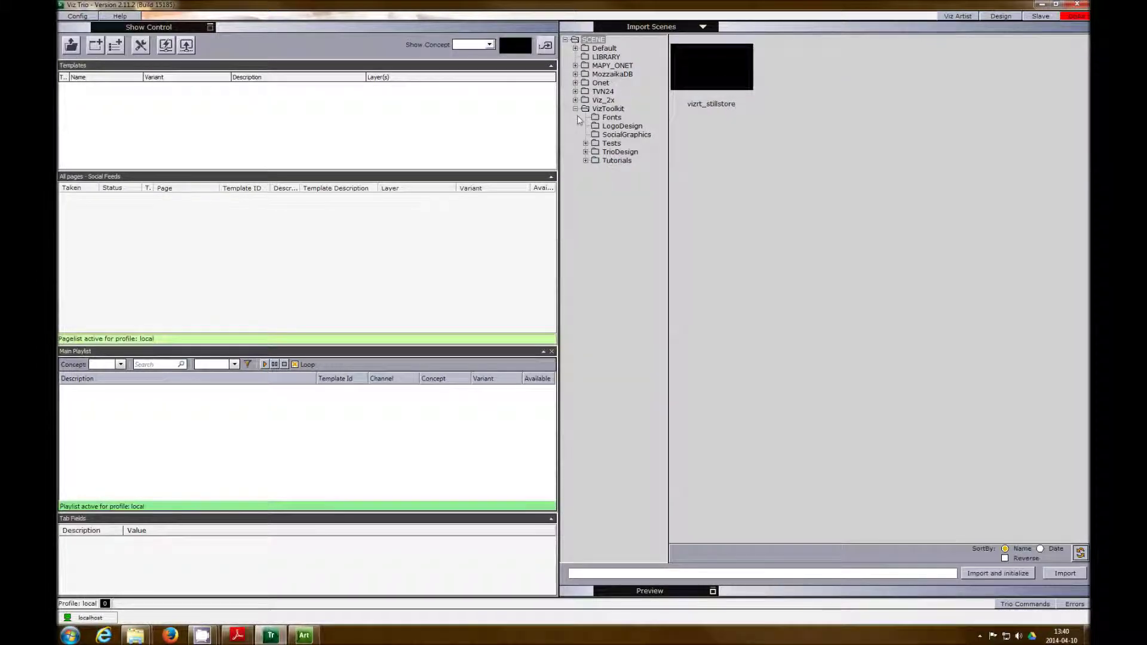
pyautogui.click(625, 135)
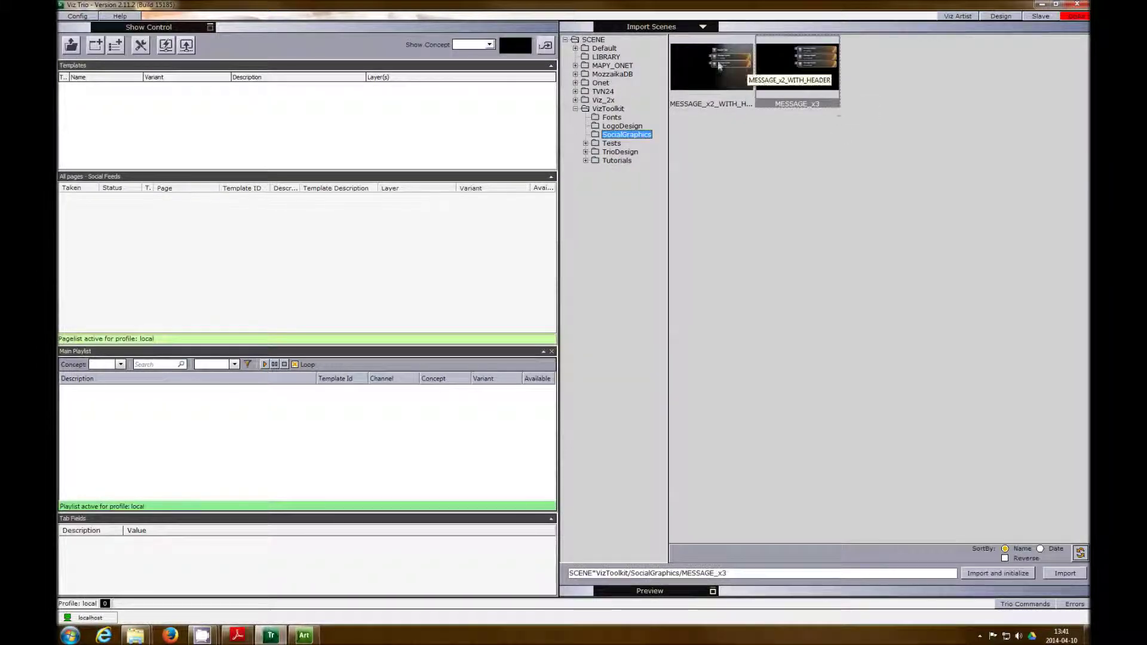
pyautogui.click(711, 65)
pyautogui.keyDown('ctrl'); pyautogui.click(834, 71); pyautogui.keyUp('ctrl')
pyautogui.moveTo(703, 80); pyautogui.dragTo(286, 103)
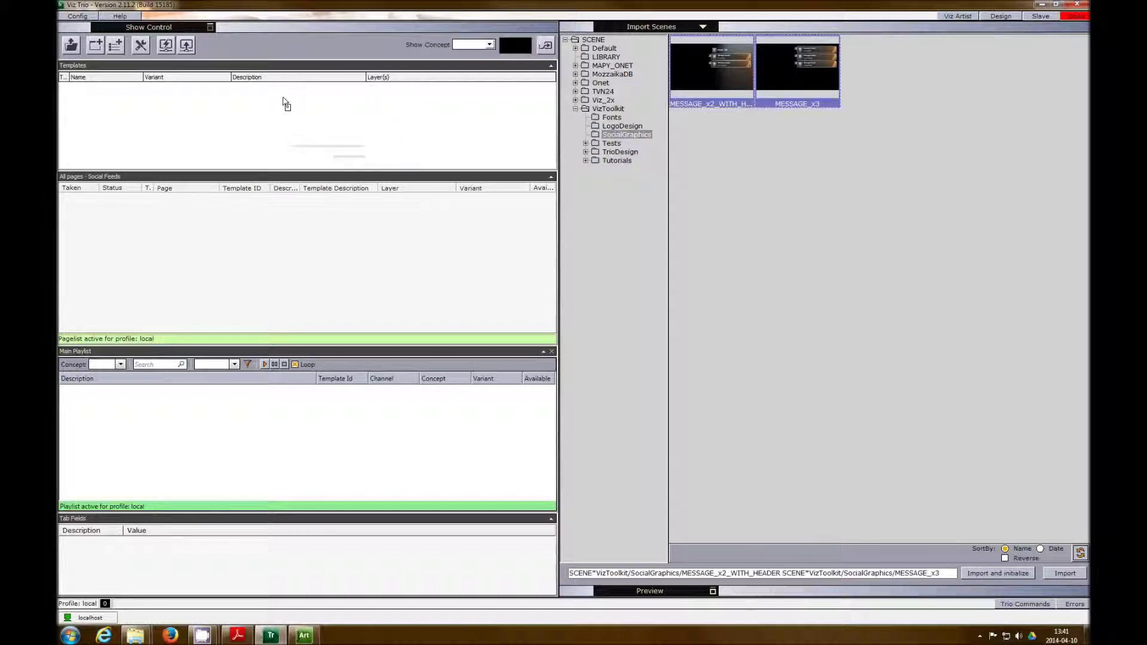